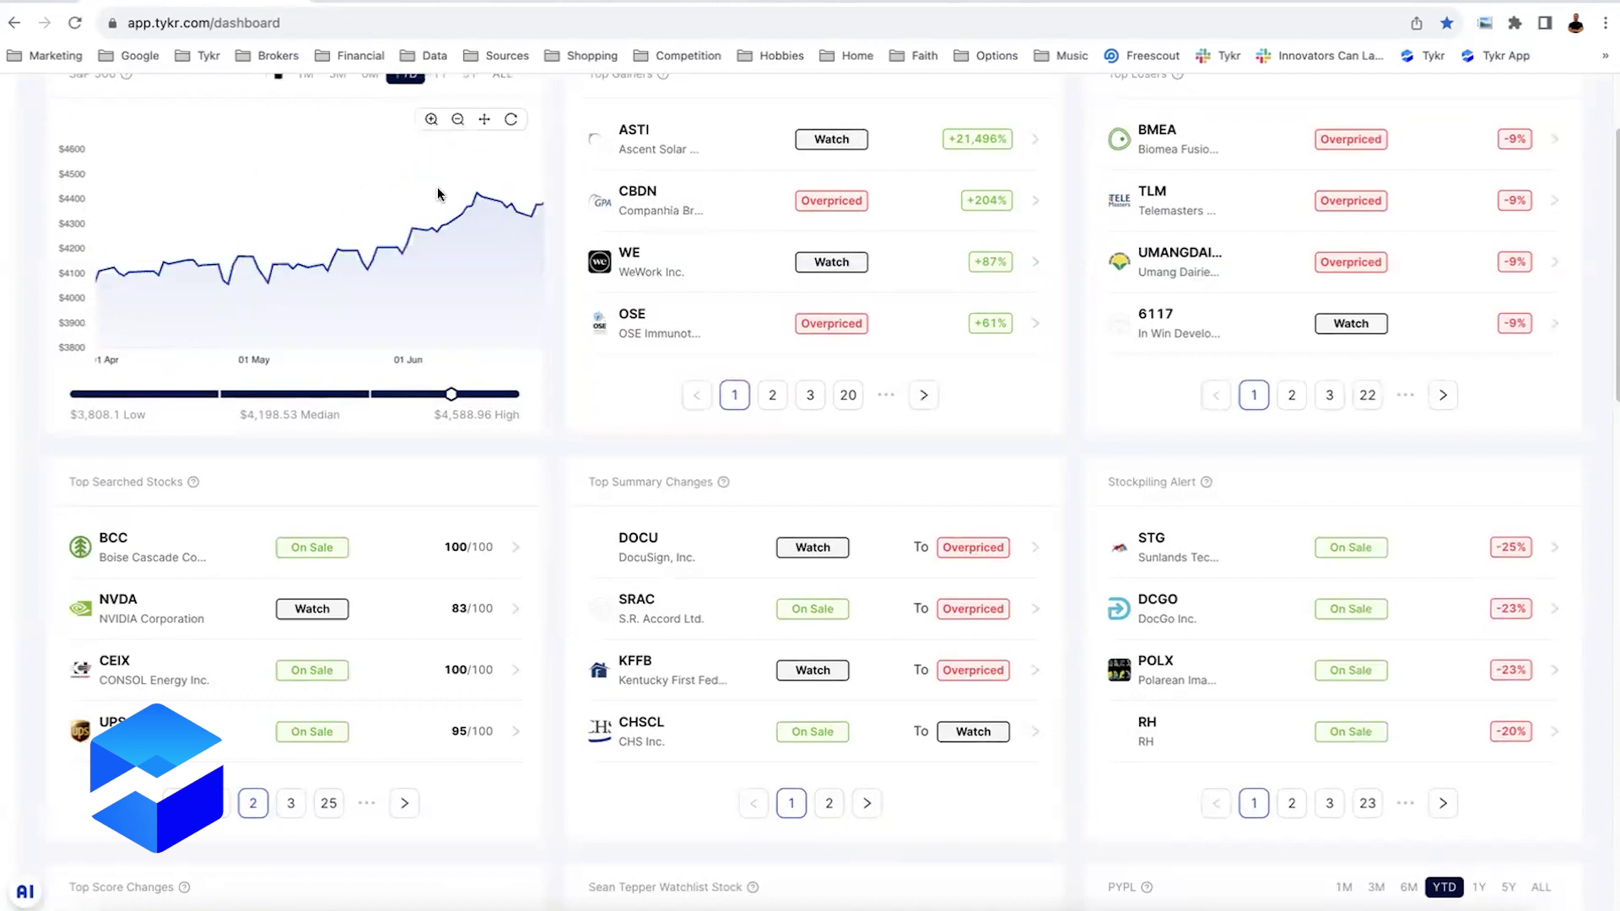
Step: Open the United Parcel Service (UPS) stock page from the dashboard's Top Searched Stocks widget
{"action": "scroll", "coordinate": [778, 242], "scroll_direction": "up", "scroll_amount": 2}
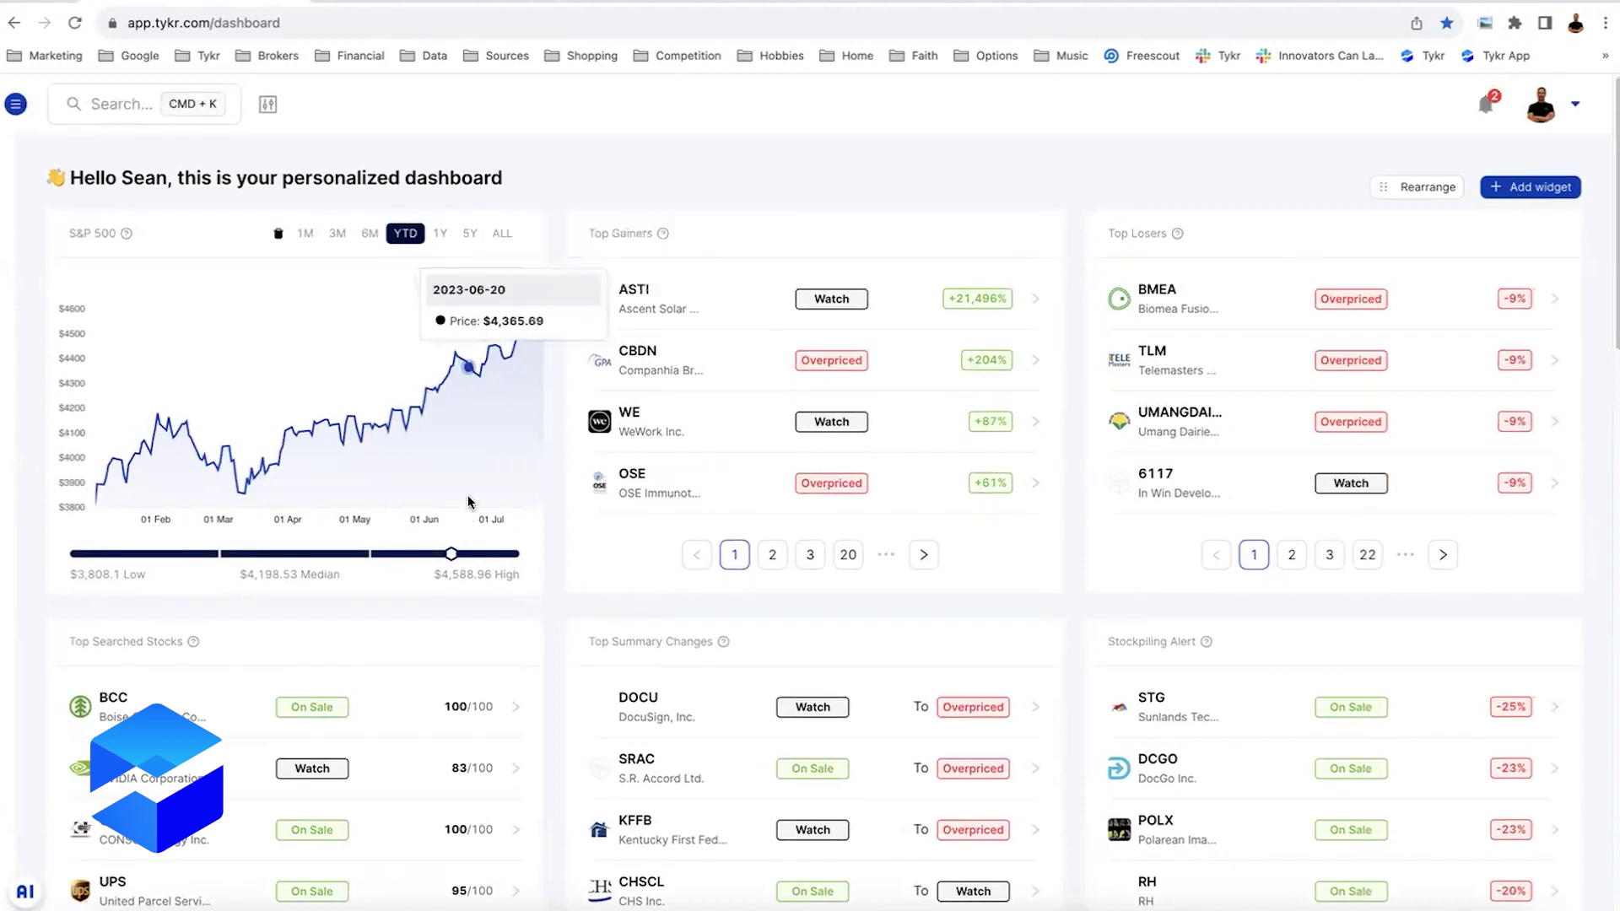
{"action": "scroll", "coordinate": [808, 407], "scroll_direction": "down", "scroll_amount": 5}
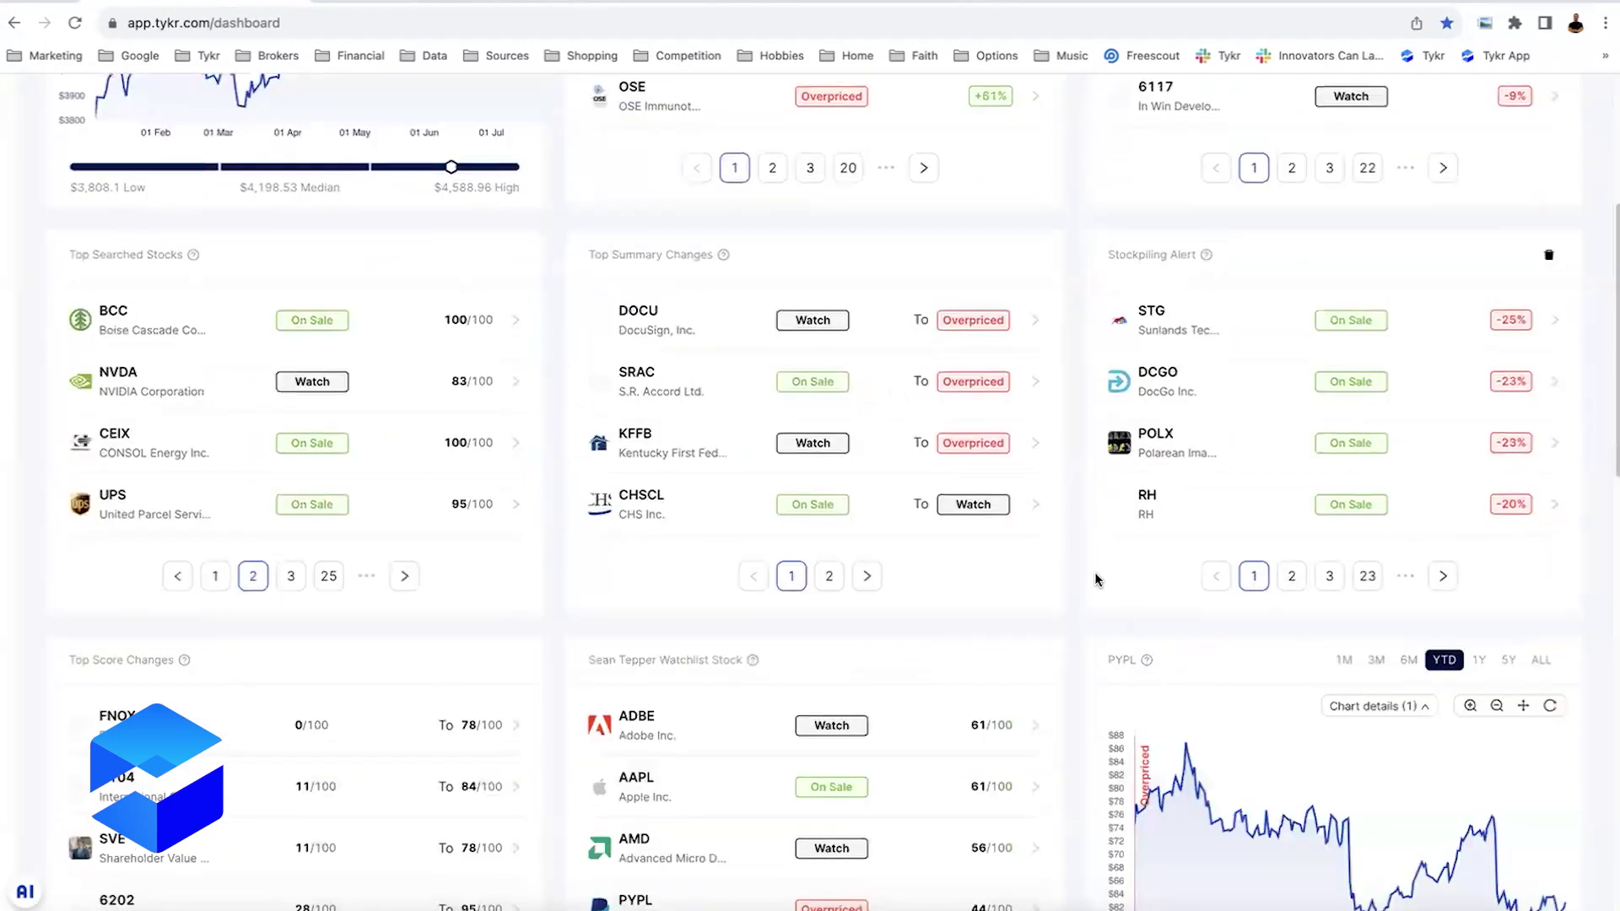
{"action": "scroll", "coordinate": [1095, 572], "scroll_direction": "down", "scroll_amount": 3}
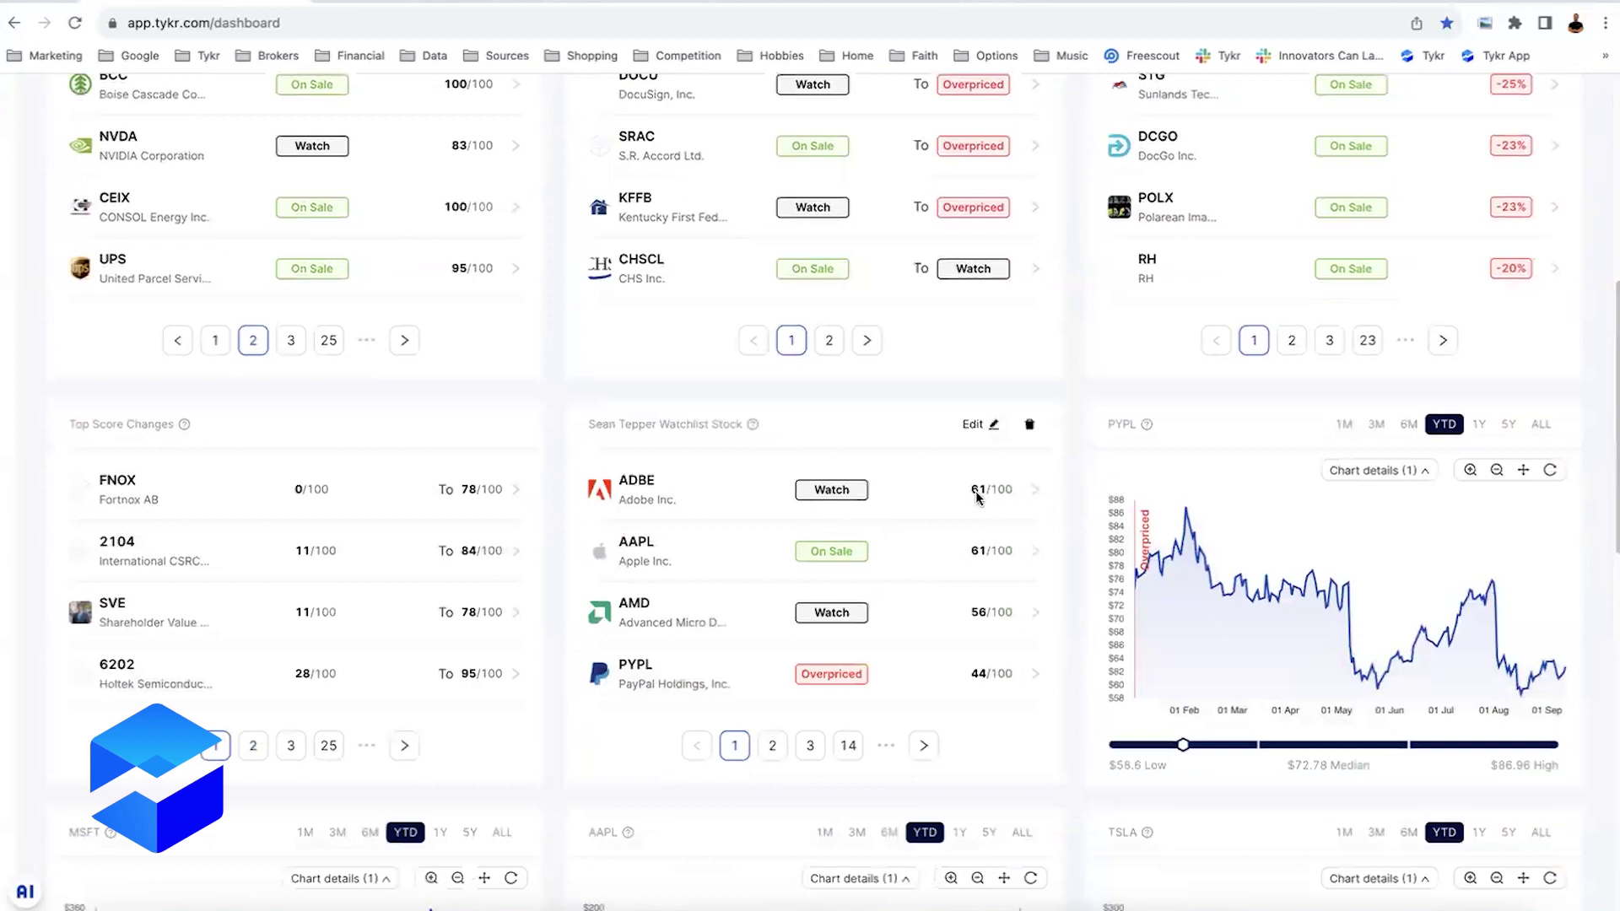
{"action": "scroll", "coordinate": [977, 497], "scroll_direction": "up", "scroll_amount": 4}
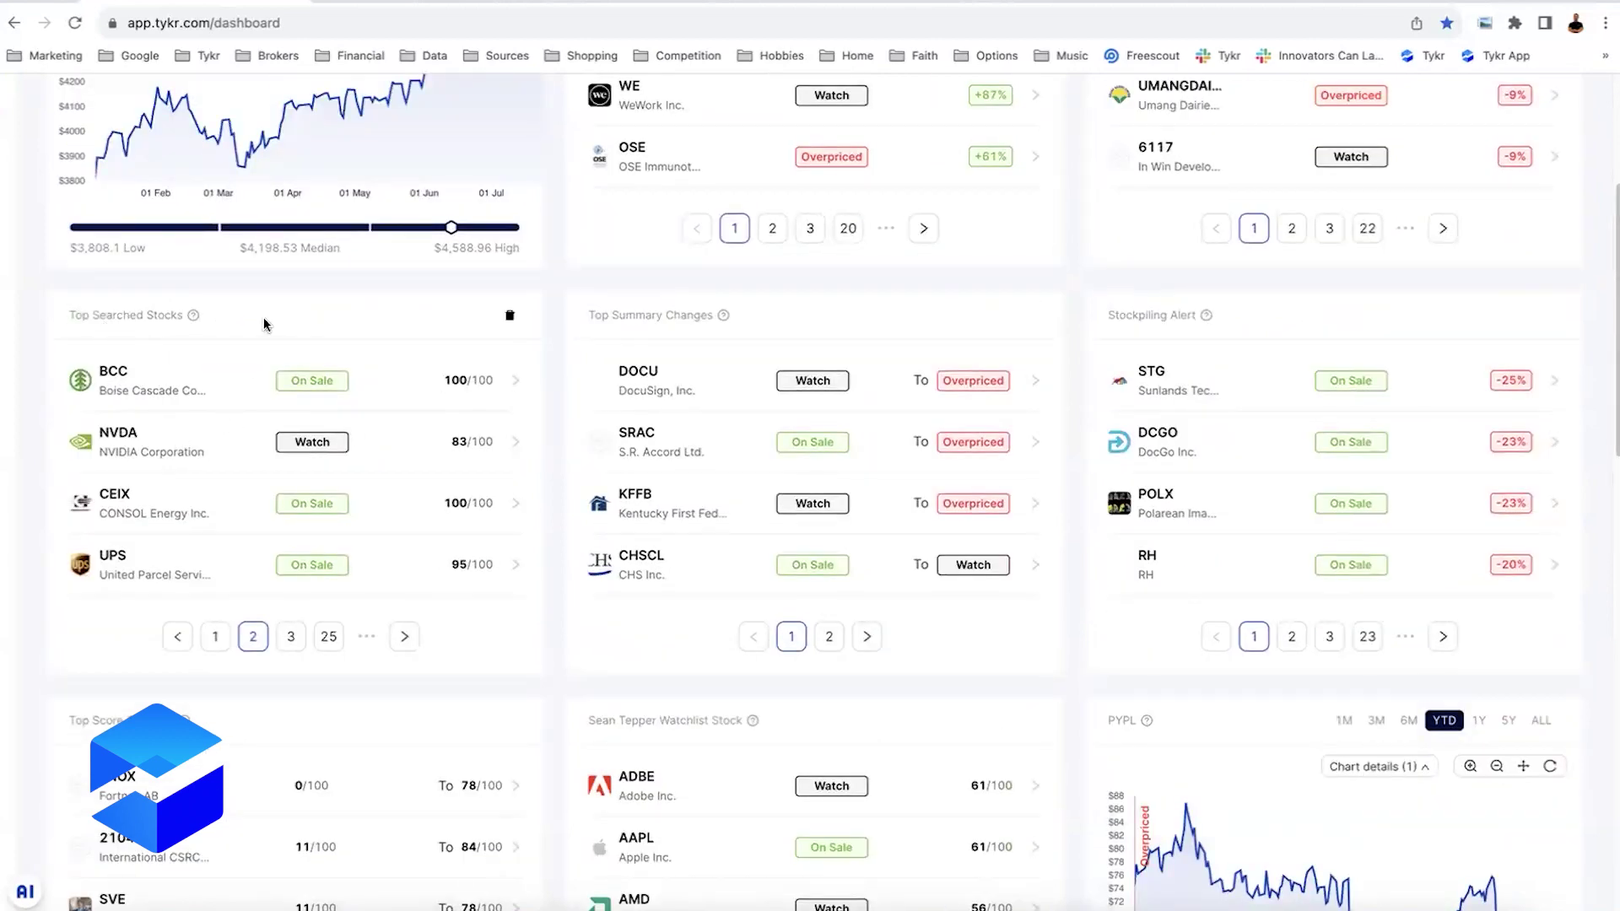
{"action": "left_click", "coordinate": [112, 560]}
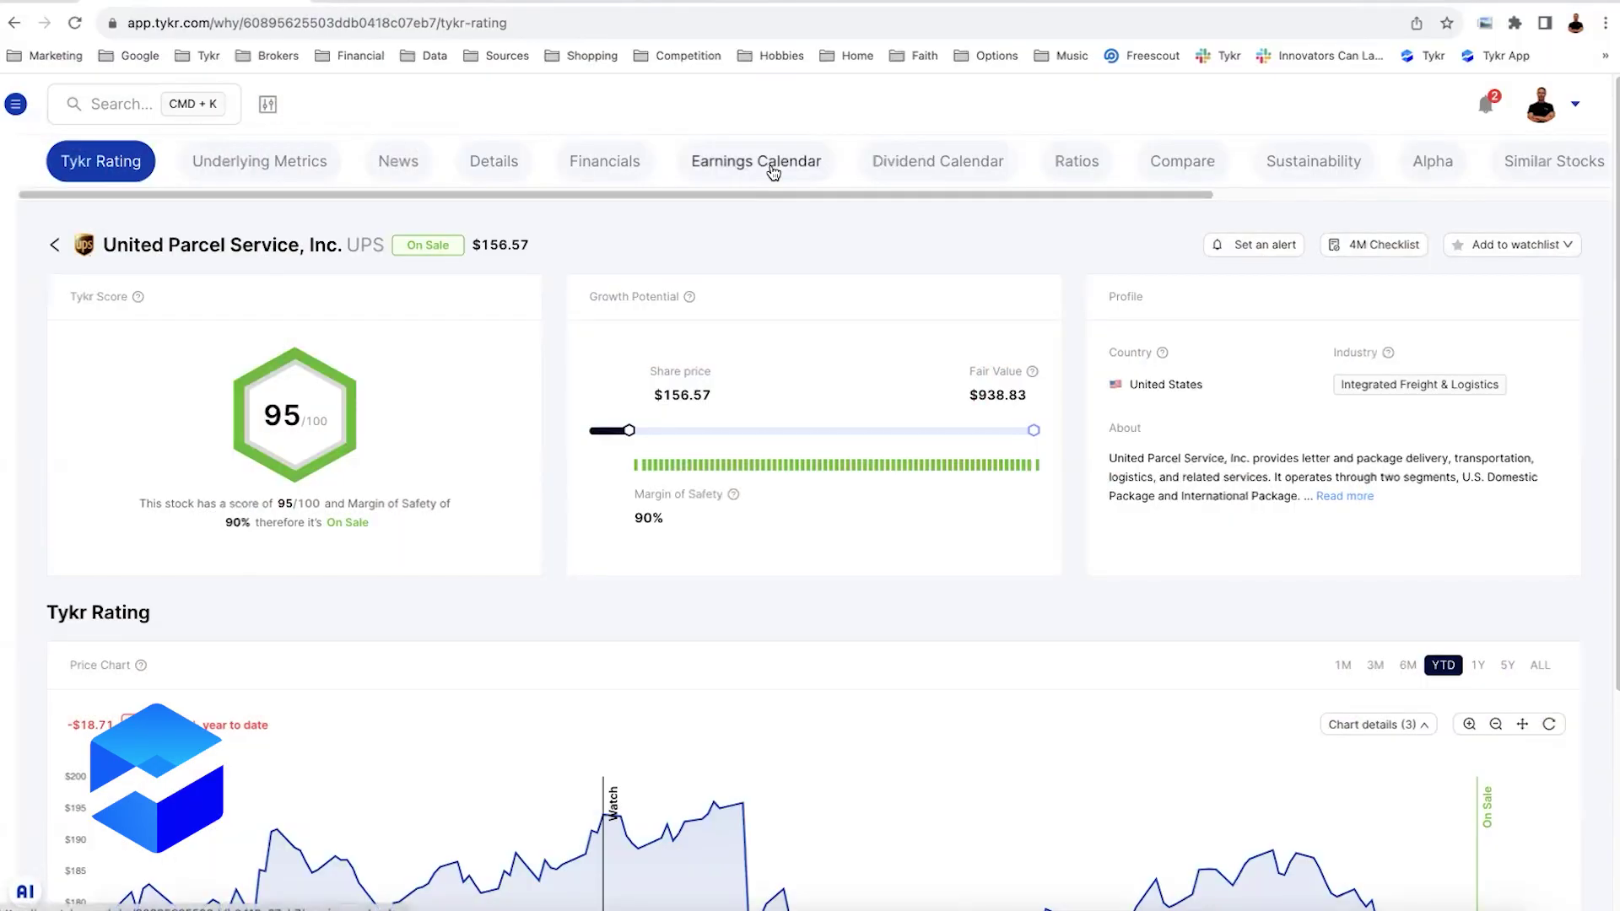
Step: Review the UPS earnings calendar with 20 rows per page, comparing estimated EPS, reported EPS and surprise percentages
{"action": "left_click", "coordinate": [771, 169]}
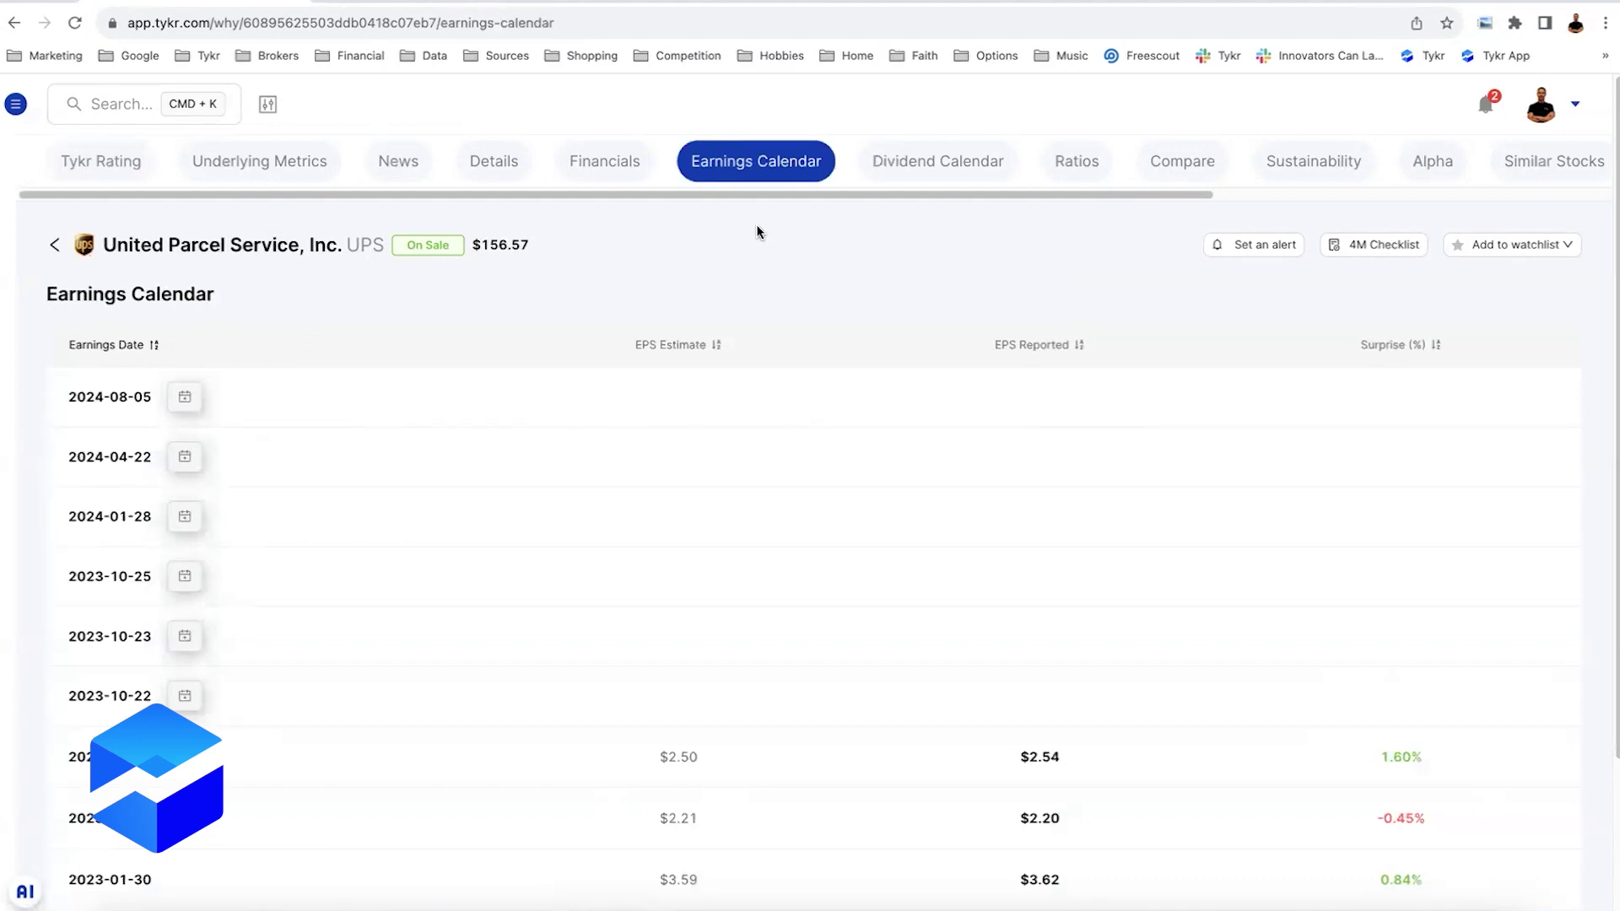
{"action": "scroll", "coordinate": [881, 263], "scroll_direction": "down", "scroll_amount": 3}
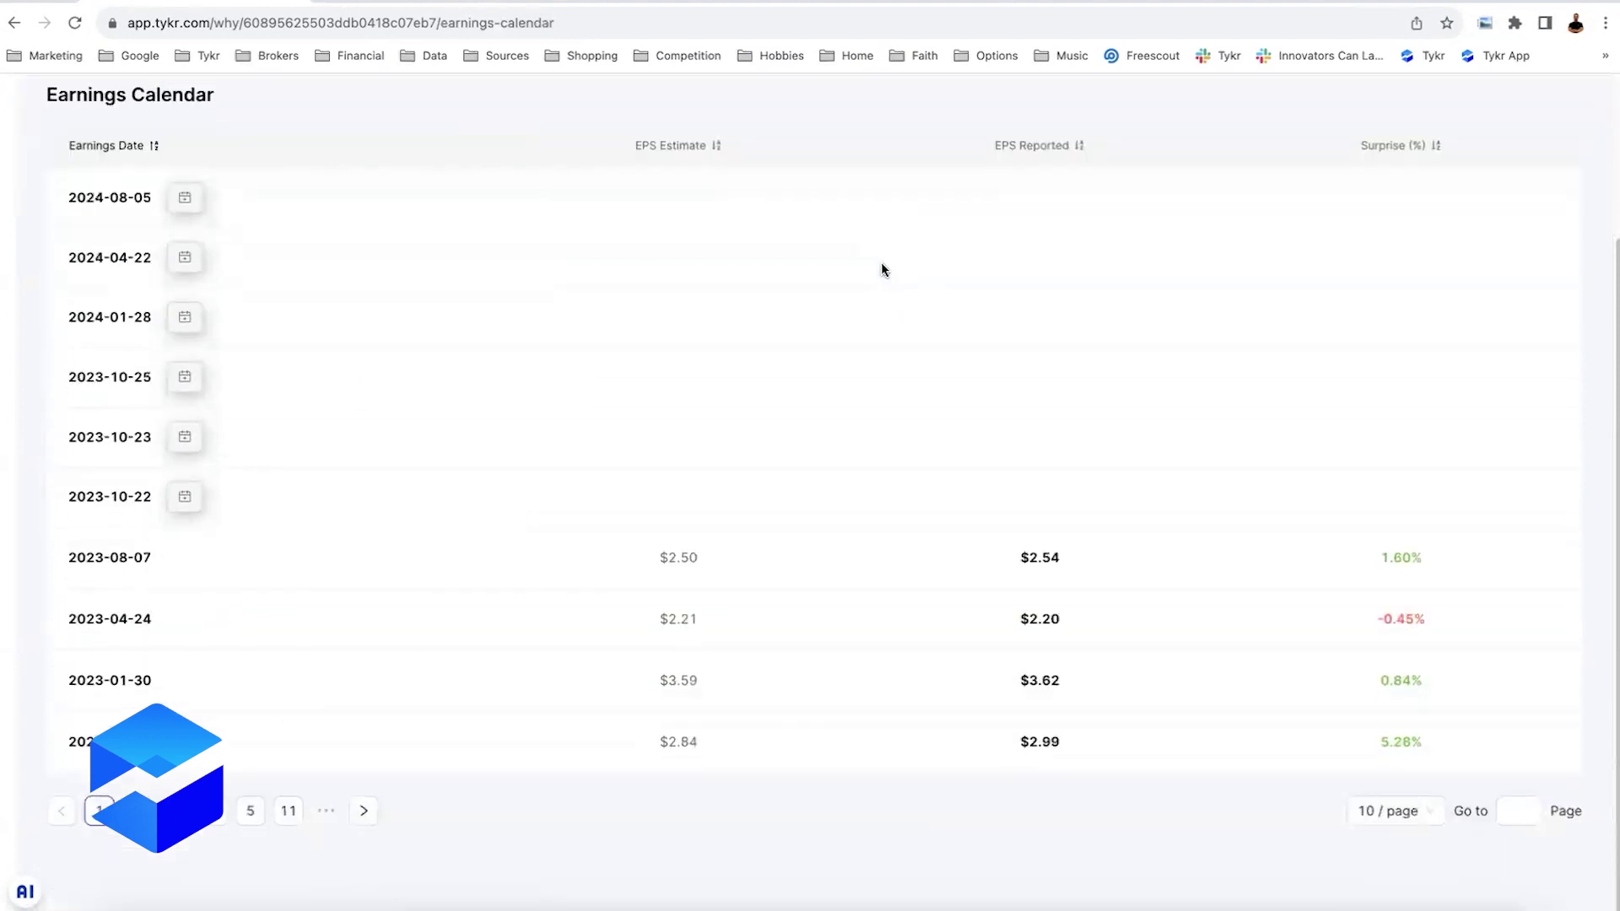
{"action": "left_click", "coordinate": [1427, 808]}
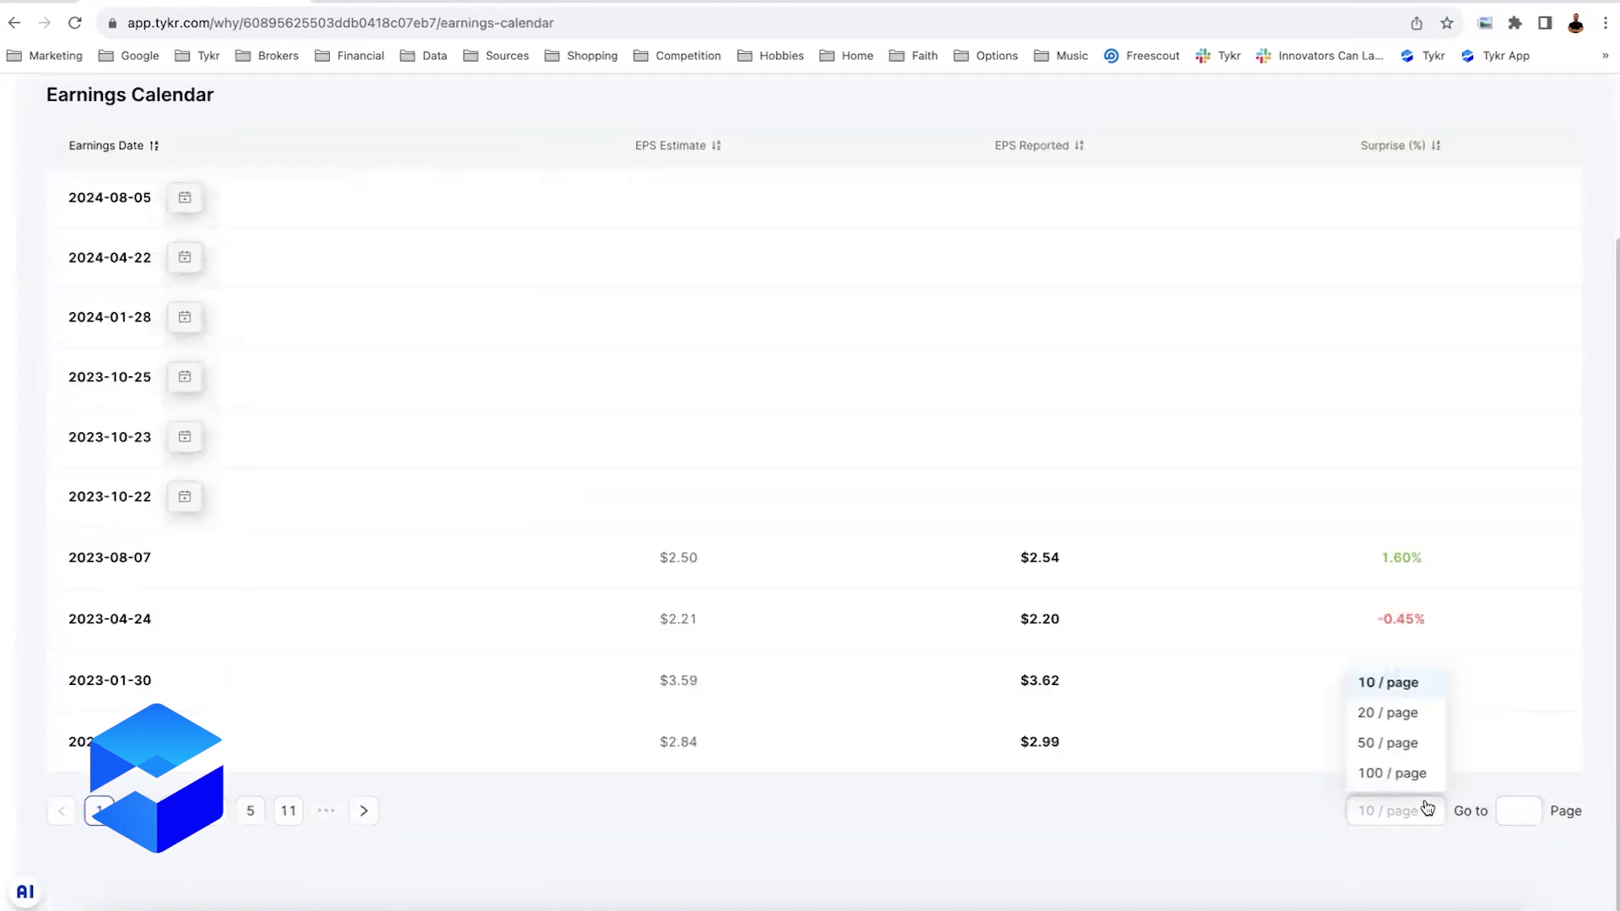
{"action": "left_click", "coordinate": [1390, 713]}
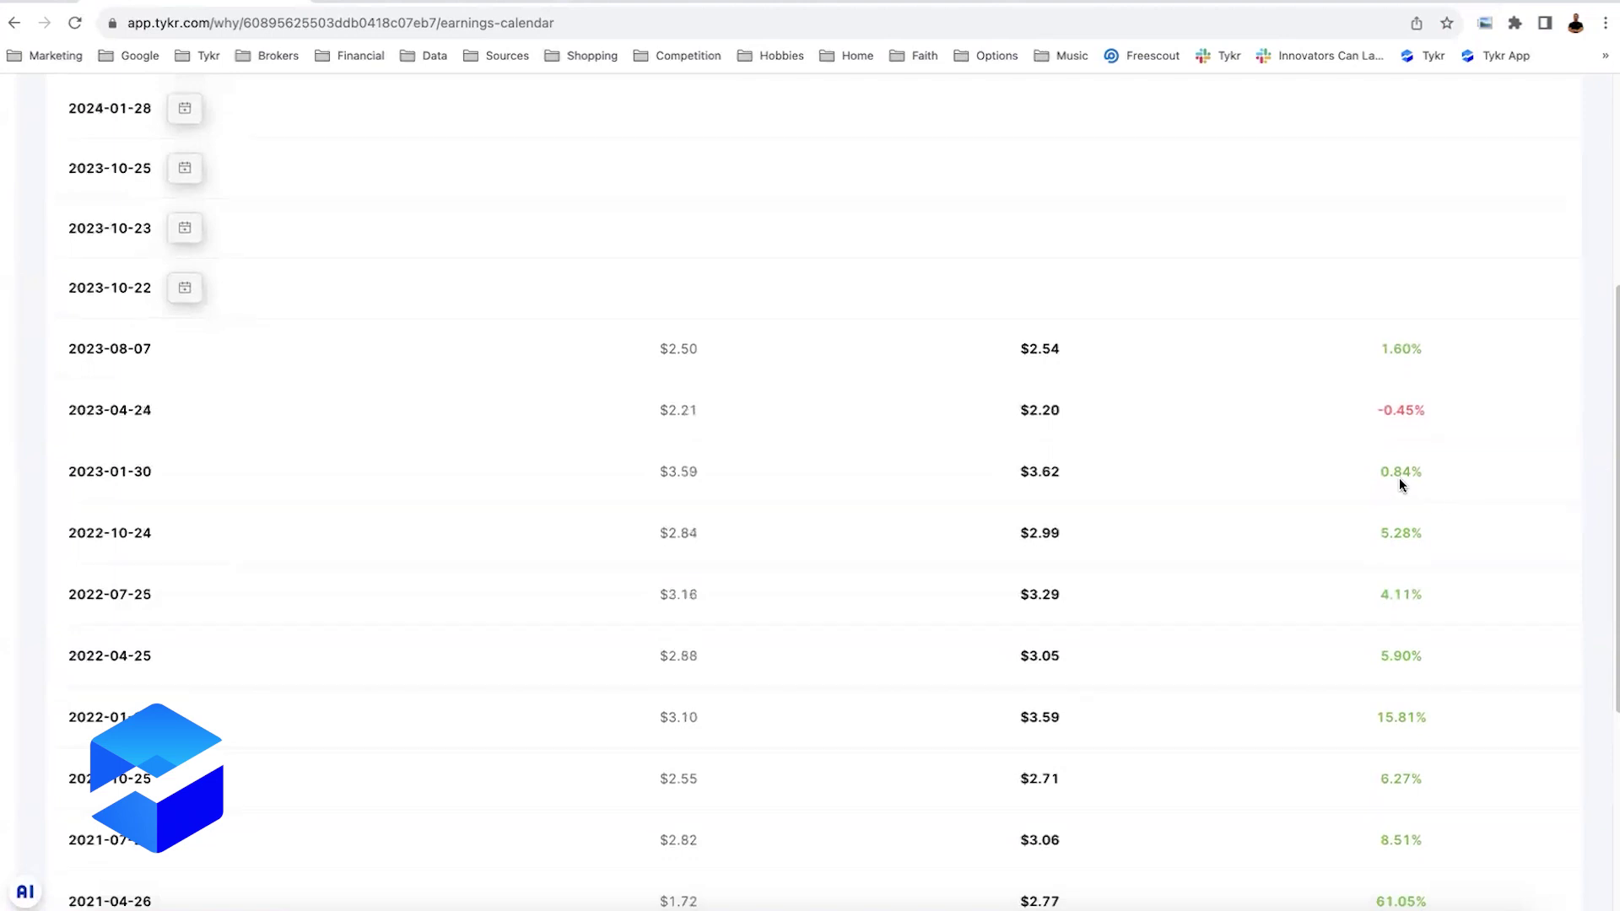
{"action": "scroll", "coordinate": [1407, 455], "scroll_direction": "down", "scroll_amount": 1}
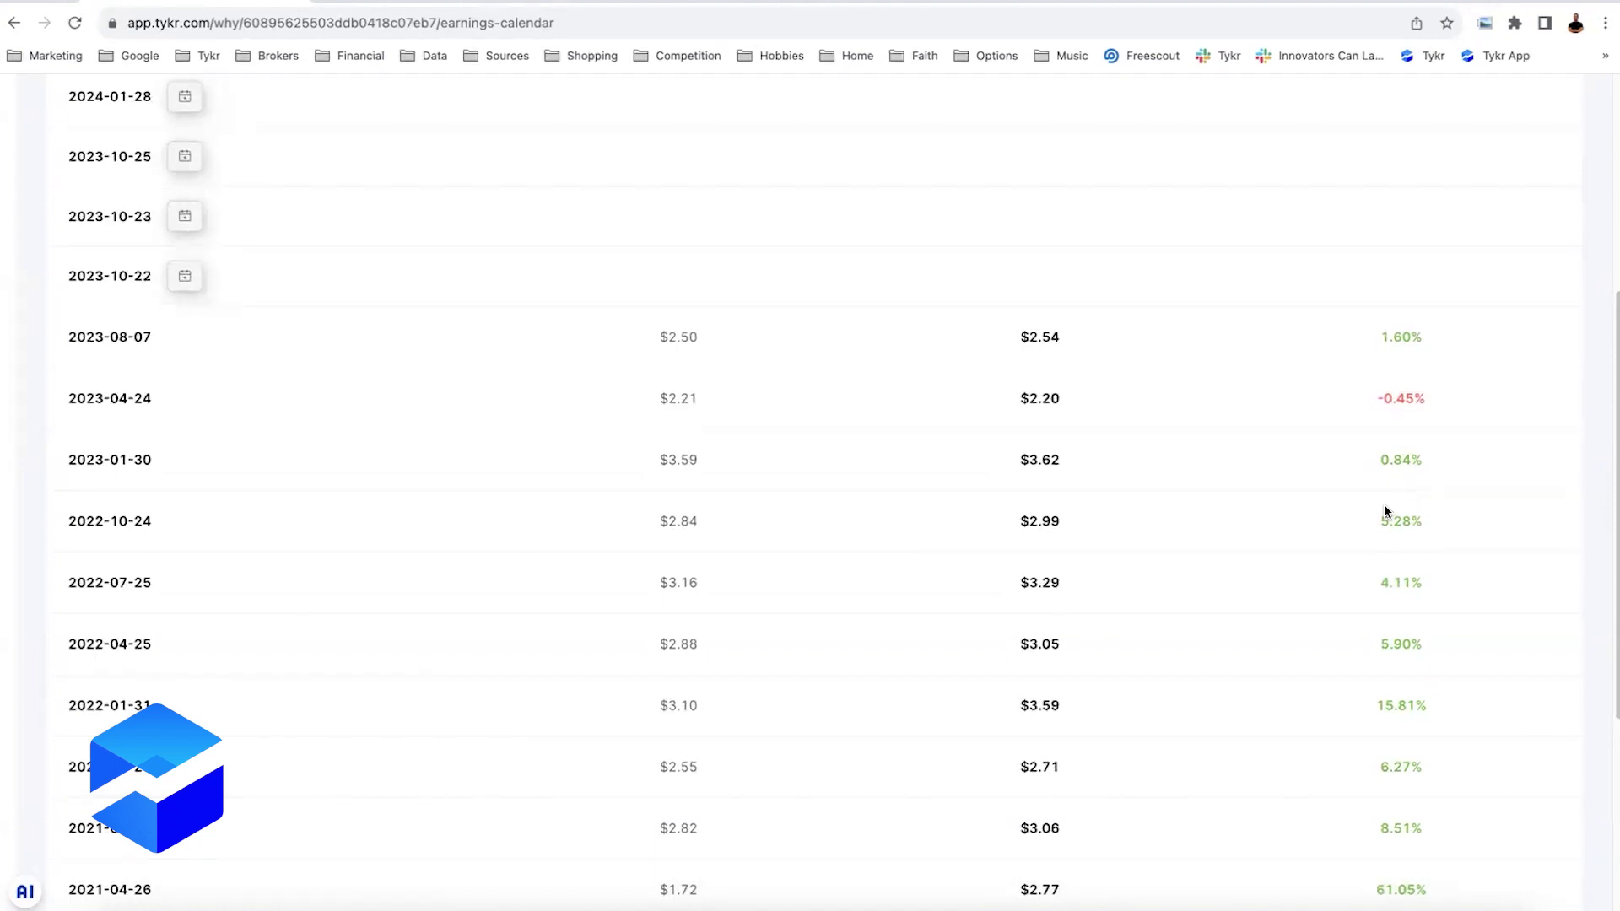
{"action": "scroll", "coordinate": [1367, 504], "scroll_direction": "down", "scroll_amount": 1}
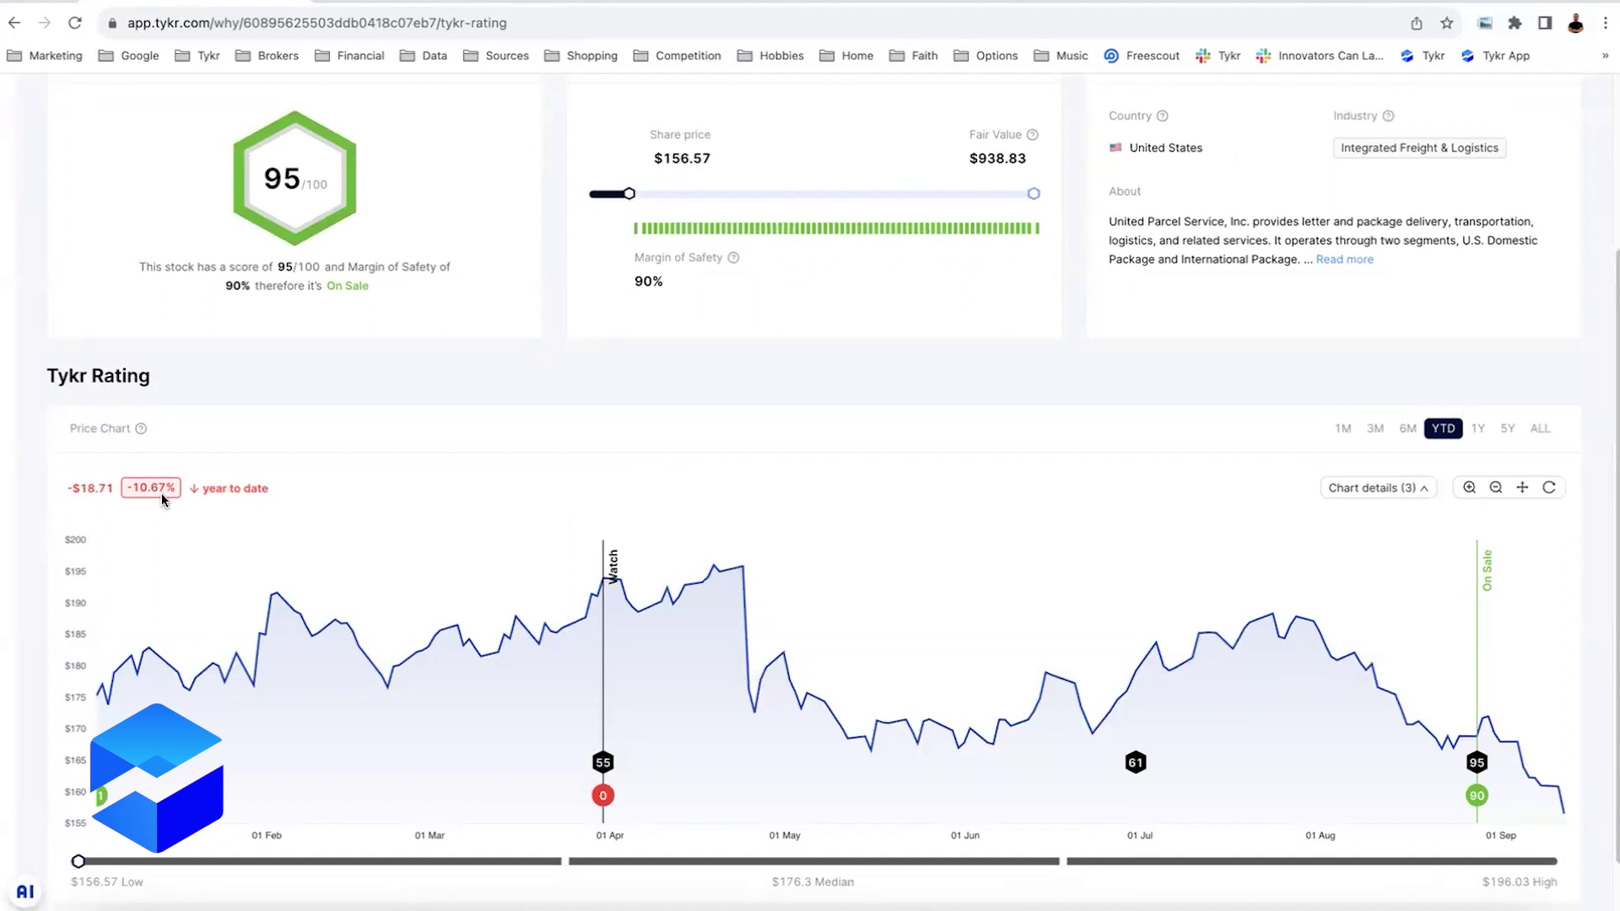
Step: Examine the UPS price chart on the Tykr Rating page over the year-to-date and 5Y ranges
{"action": "scroll", "coordinate": [667, 394], "scroll_direction": "up", "scroll_amount": 1}
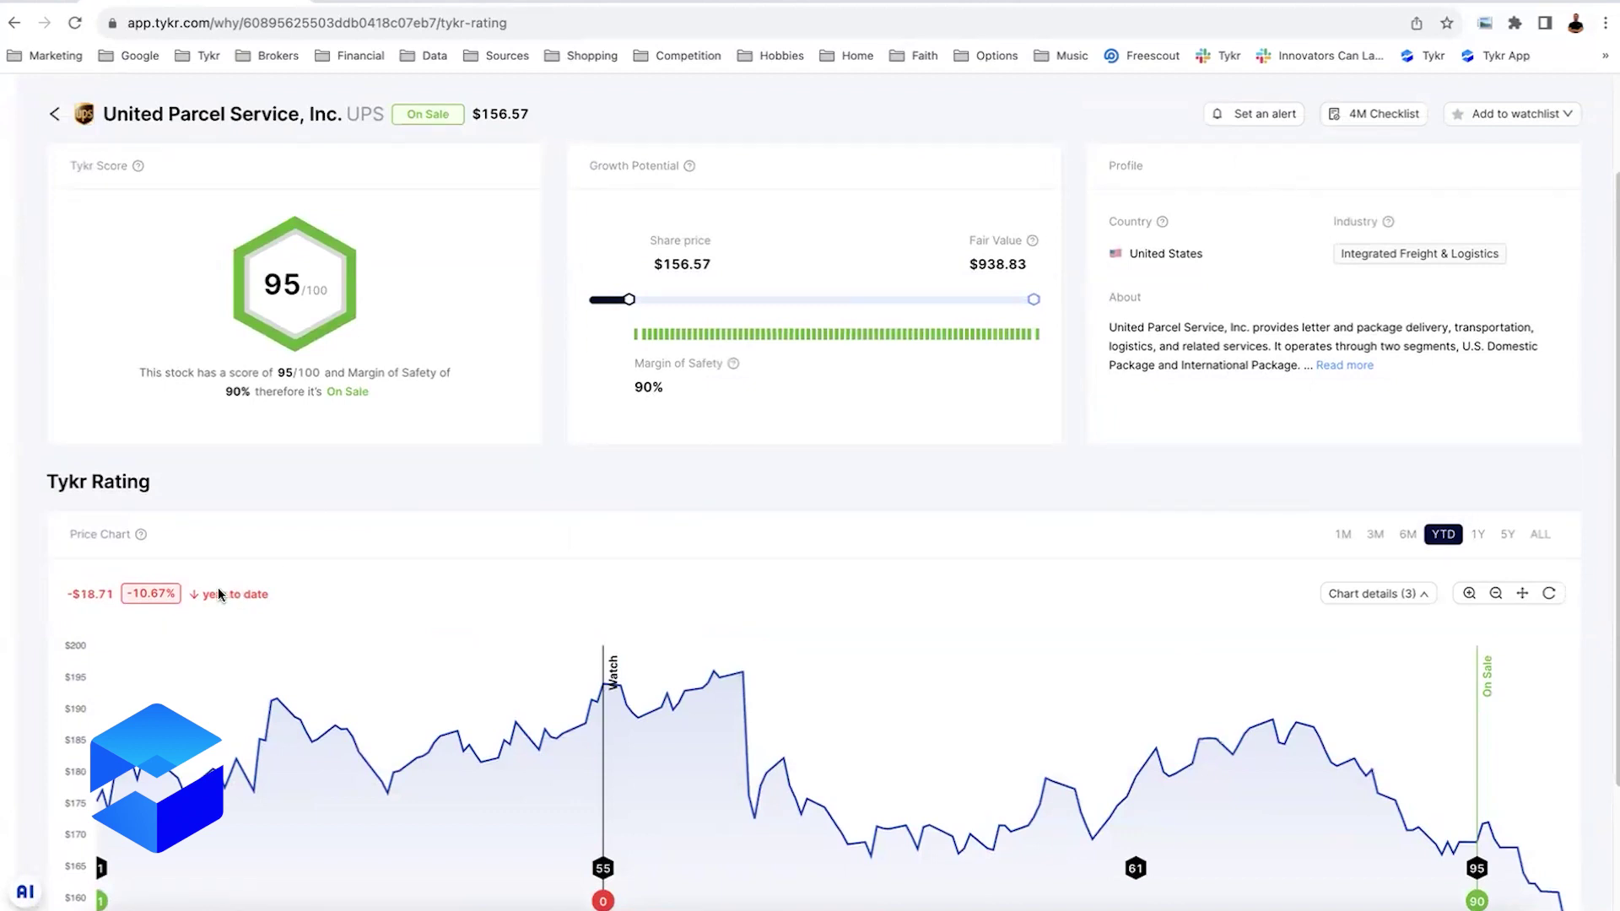
{"action": "scroll", "coordinate": [1521, 502], "scroll_direction": "down", "scroll_amount": 1}
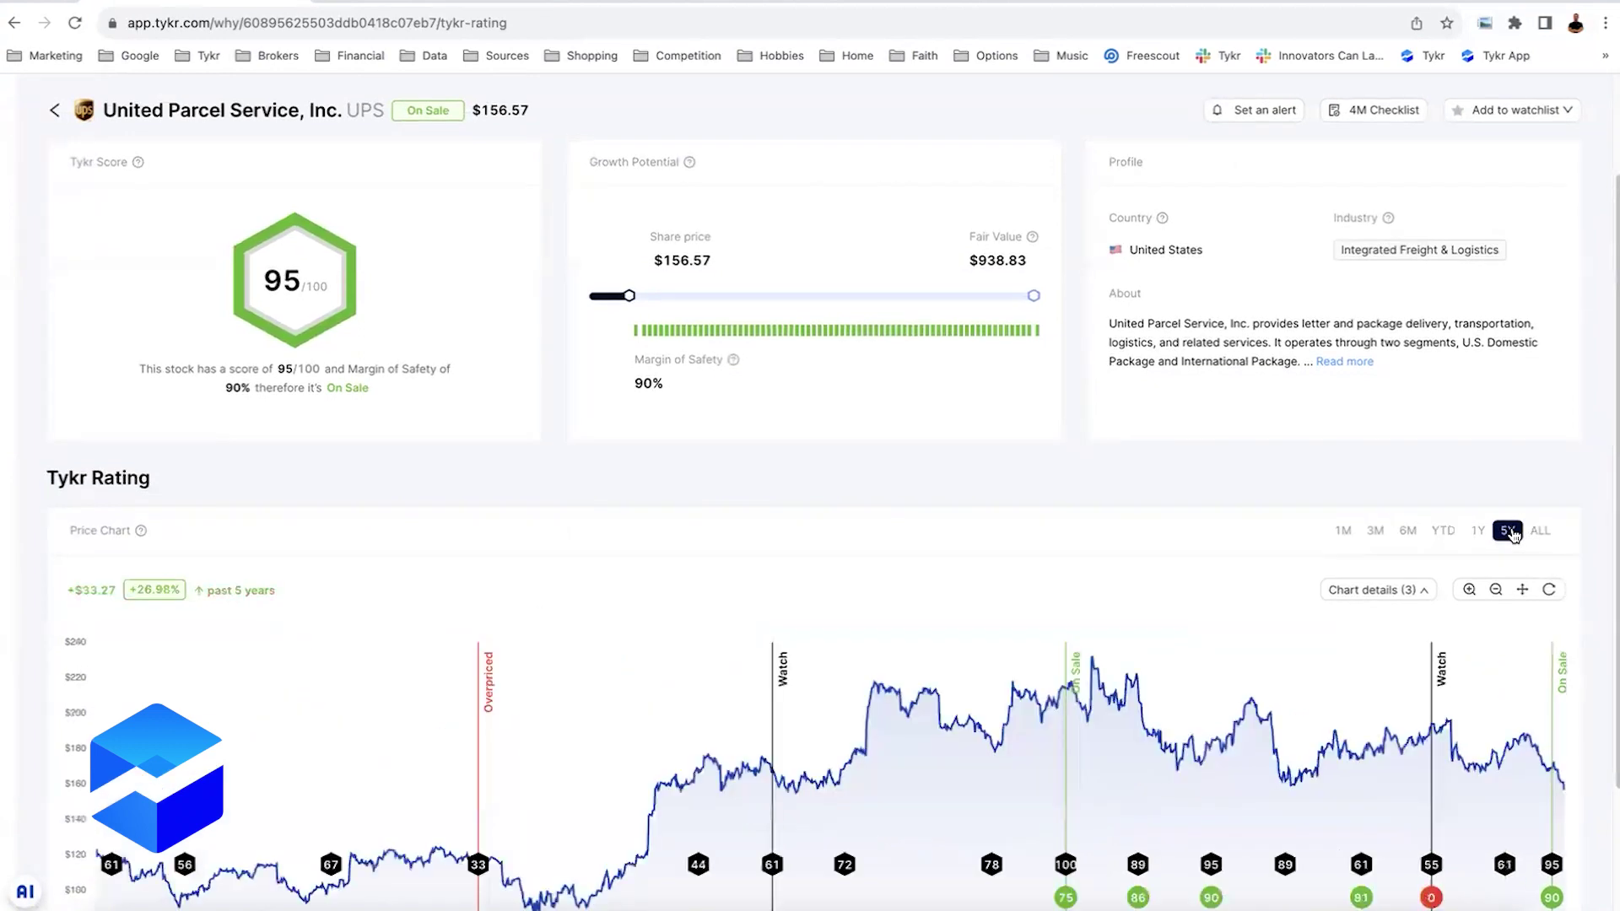
{"action": "scroll", "coordinate": [290, 523], "scroll_direction": "down", "scroll_amount": 1}
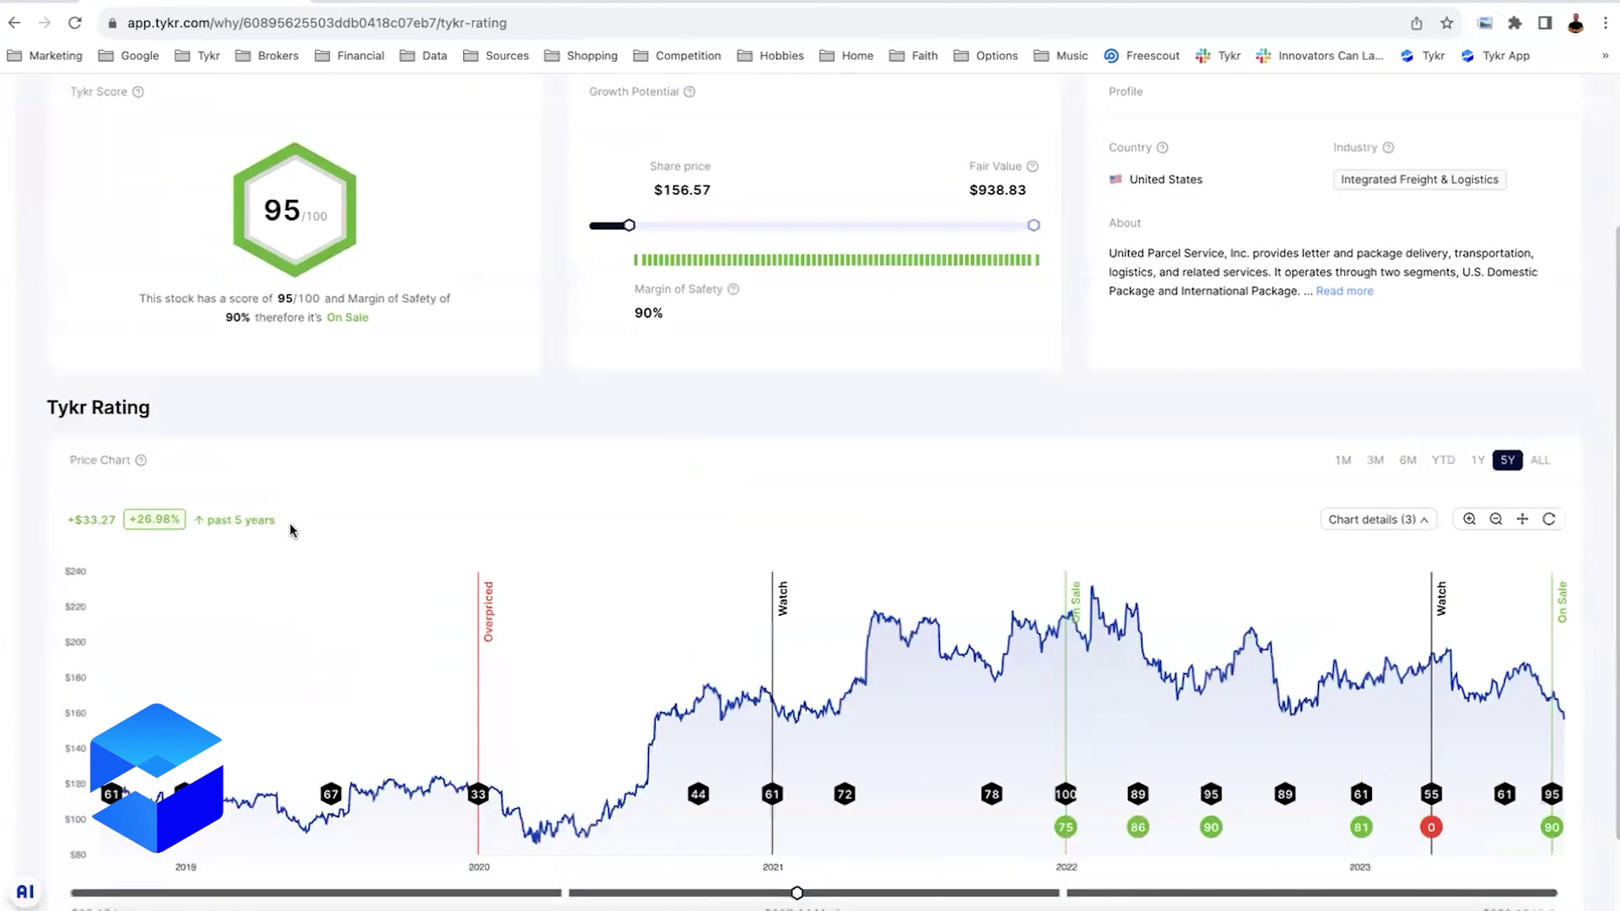
{"action": "scroll", "coordinate": [286, 525], "scroll_direction": "down", "scroll_amount": 1}
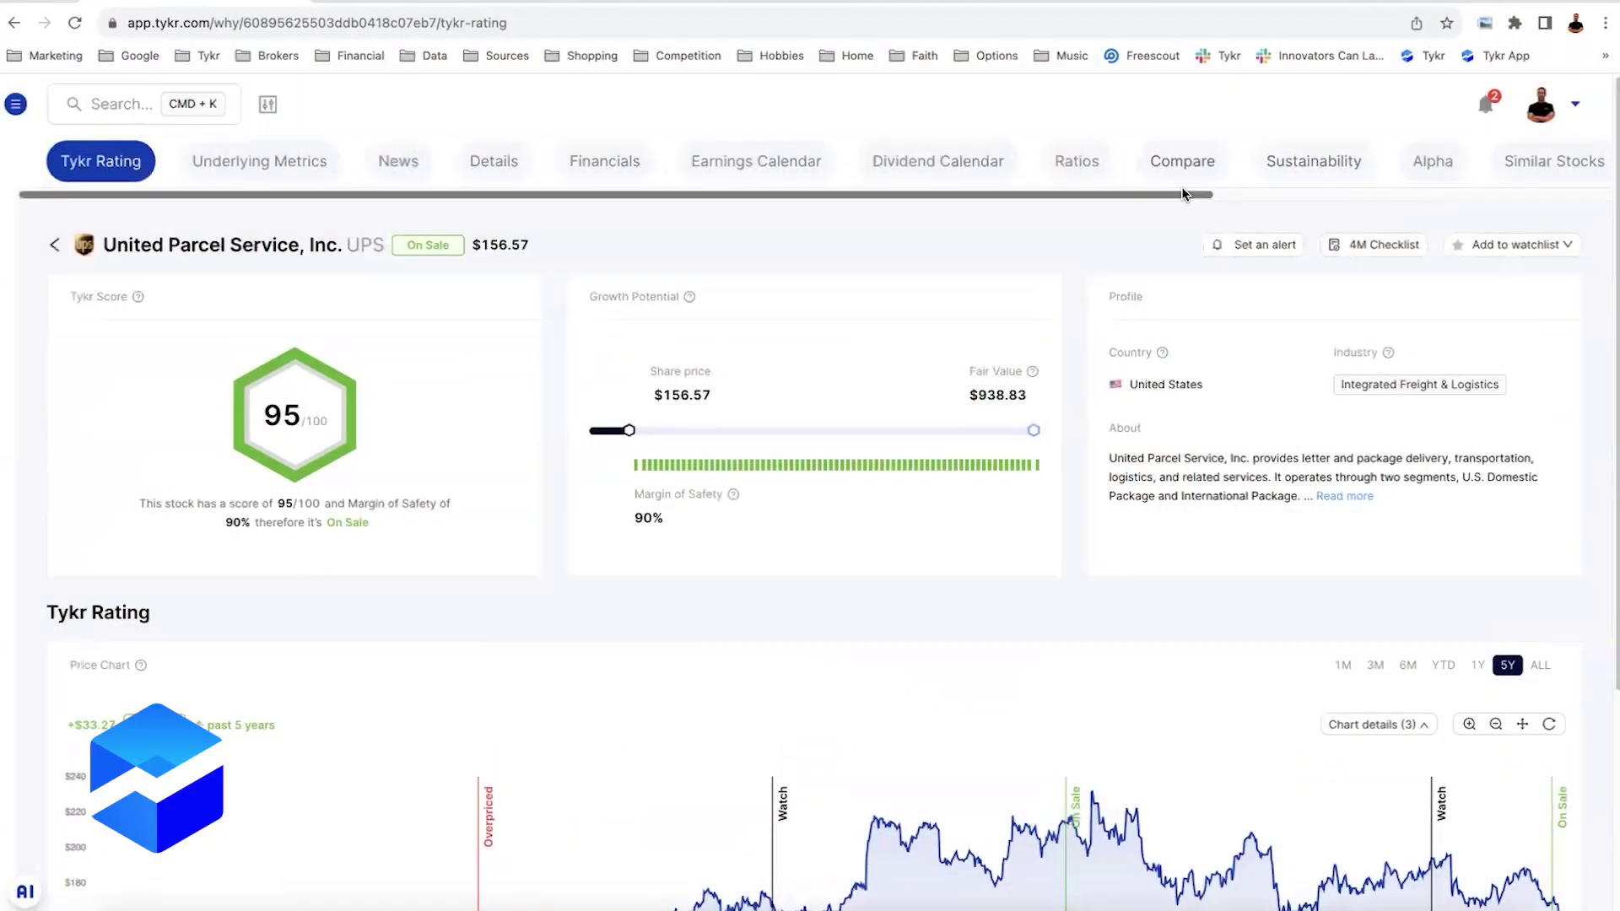
Step: View the Similar Stocks listed for UPS
{"action": "left_click_drag", "start_coordinate": [1181, 194], "coordinate": [1341, 193]}
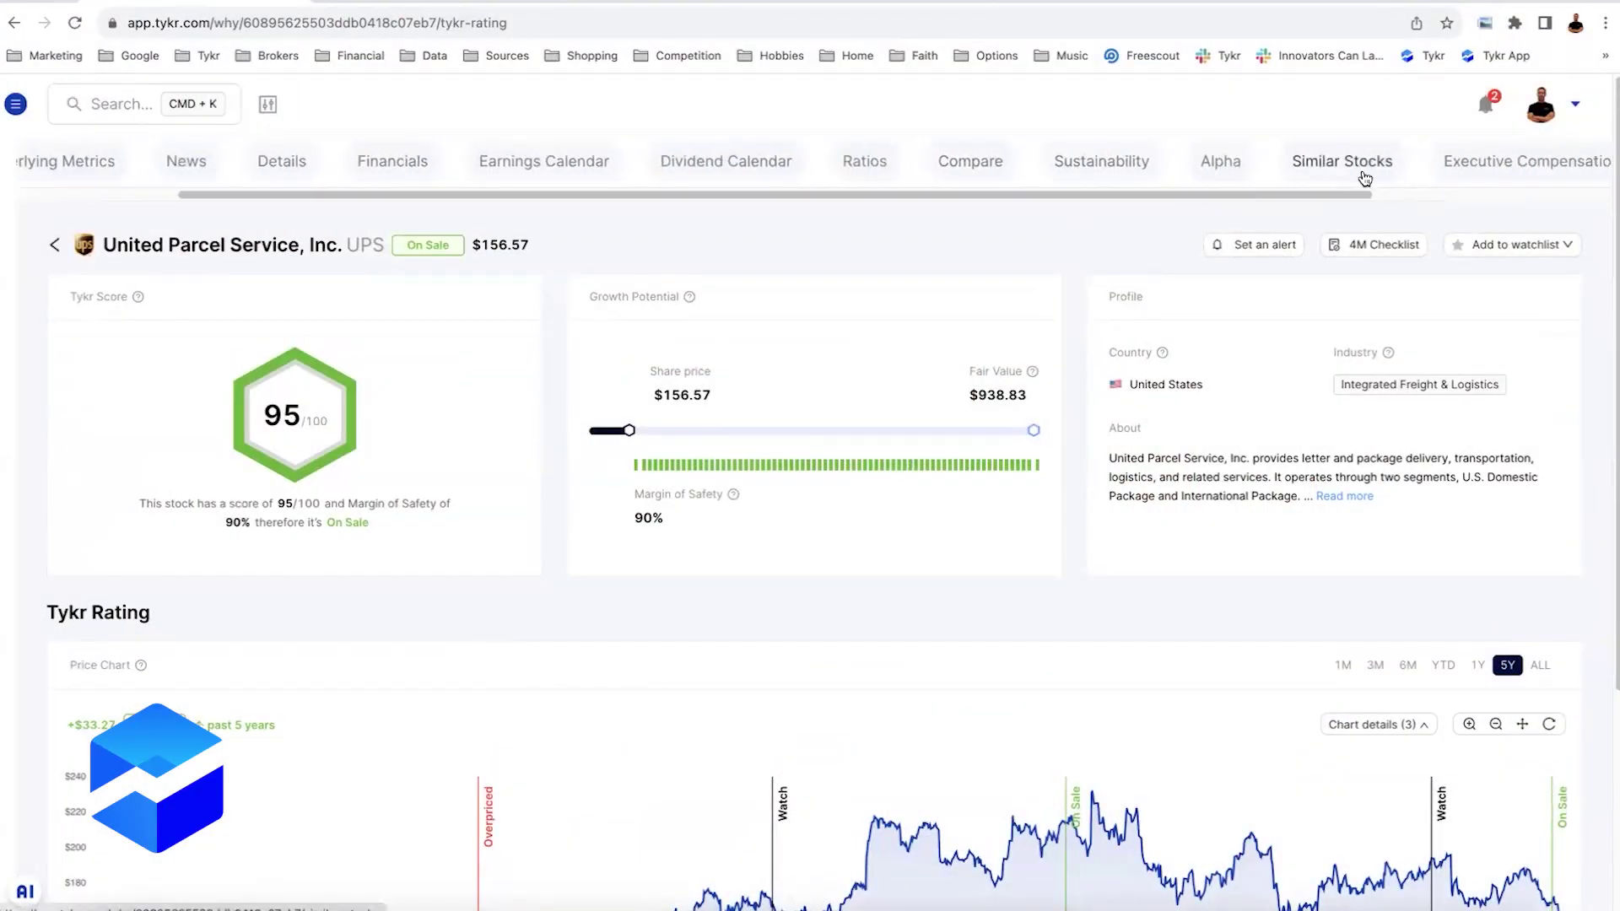
{"action": "left_click", "coordinate": [1342, 168]}
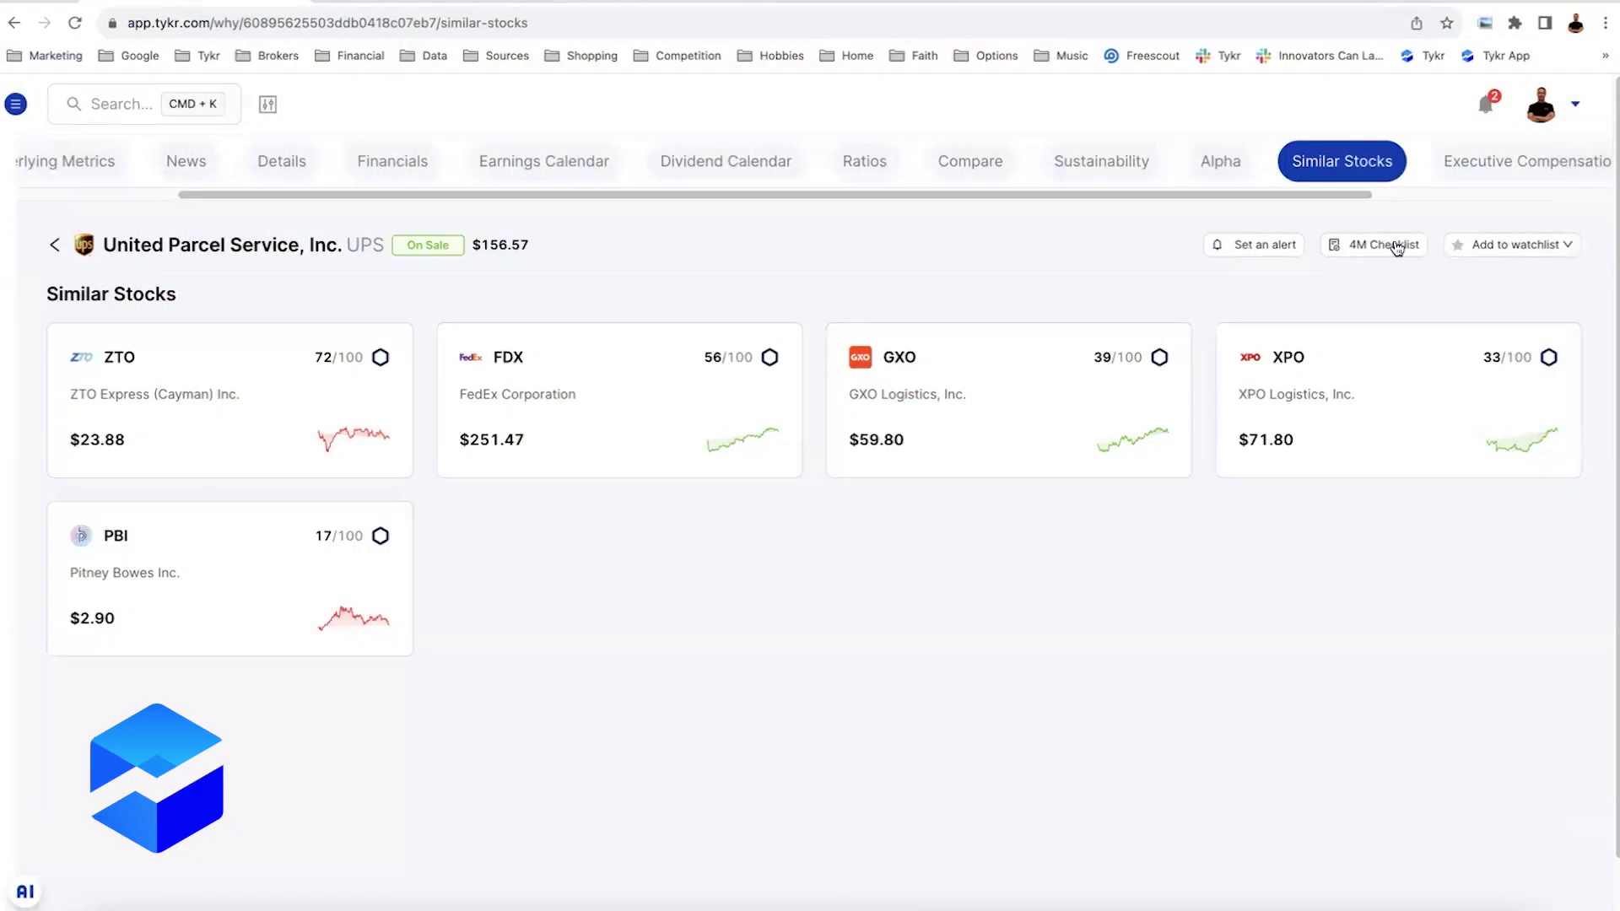
Step: Start the UPS 4M Checklist and advance through its introductory pages to the Meaning section
{"action": "left_click", "coordinate": [1395, 244]}
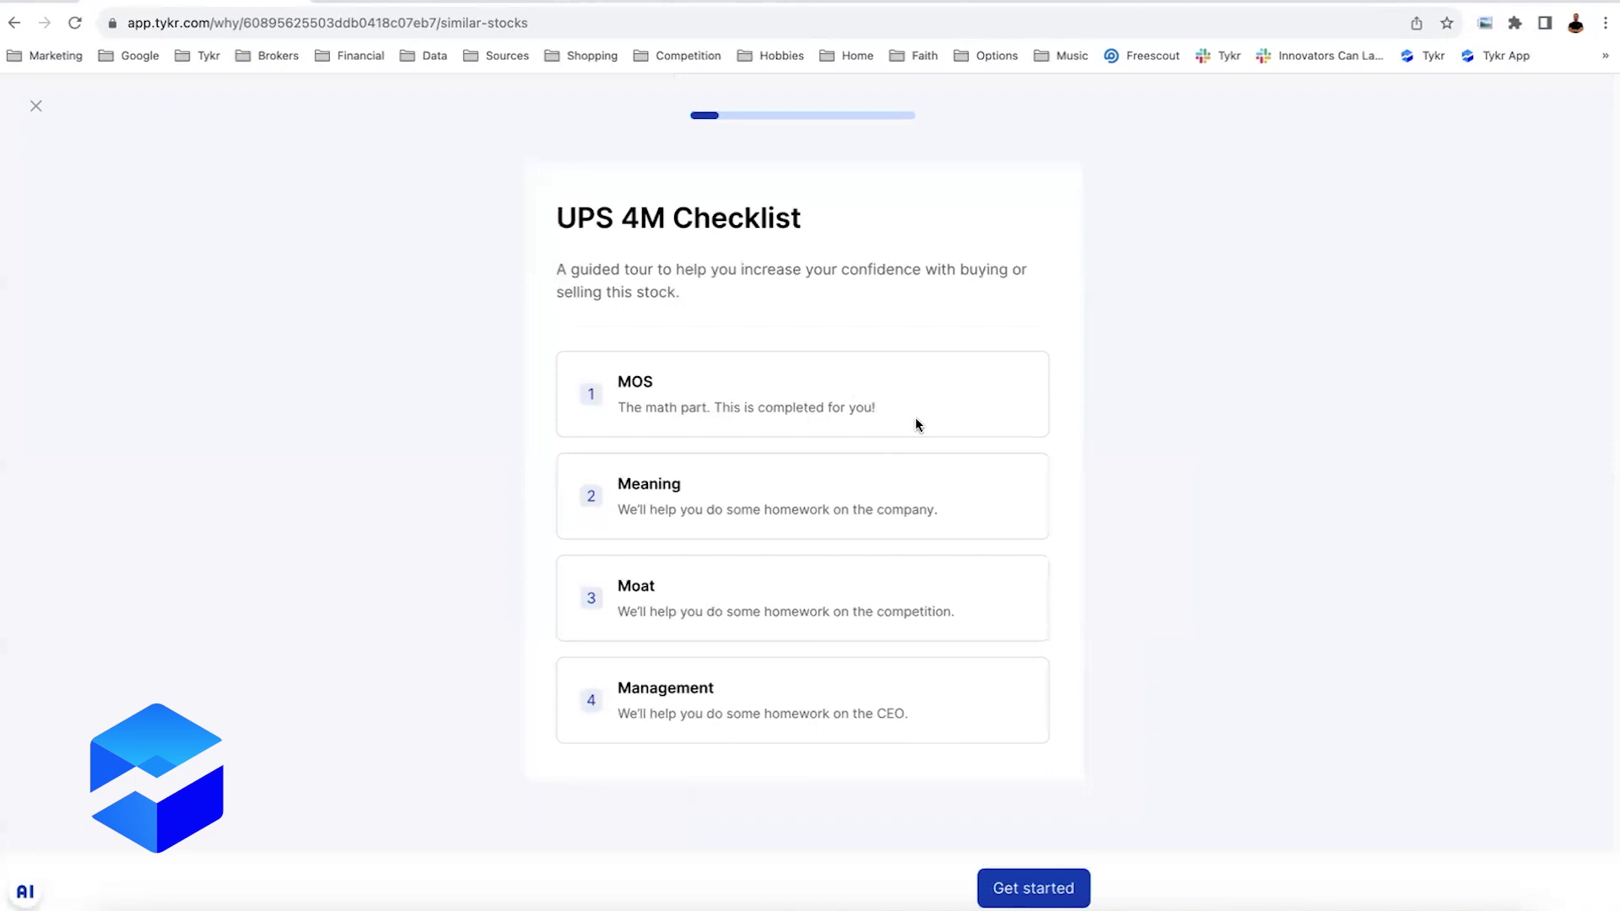
{"action": "left_click", "coordinate": [1052, 896]}
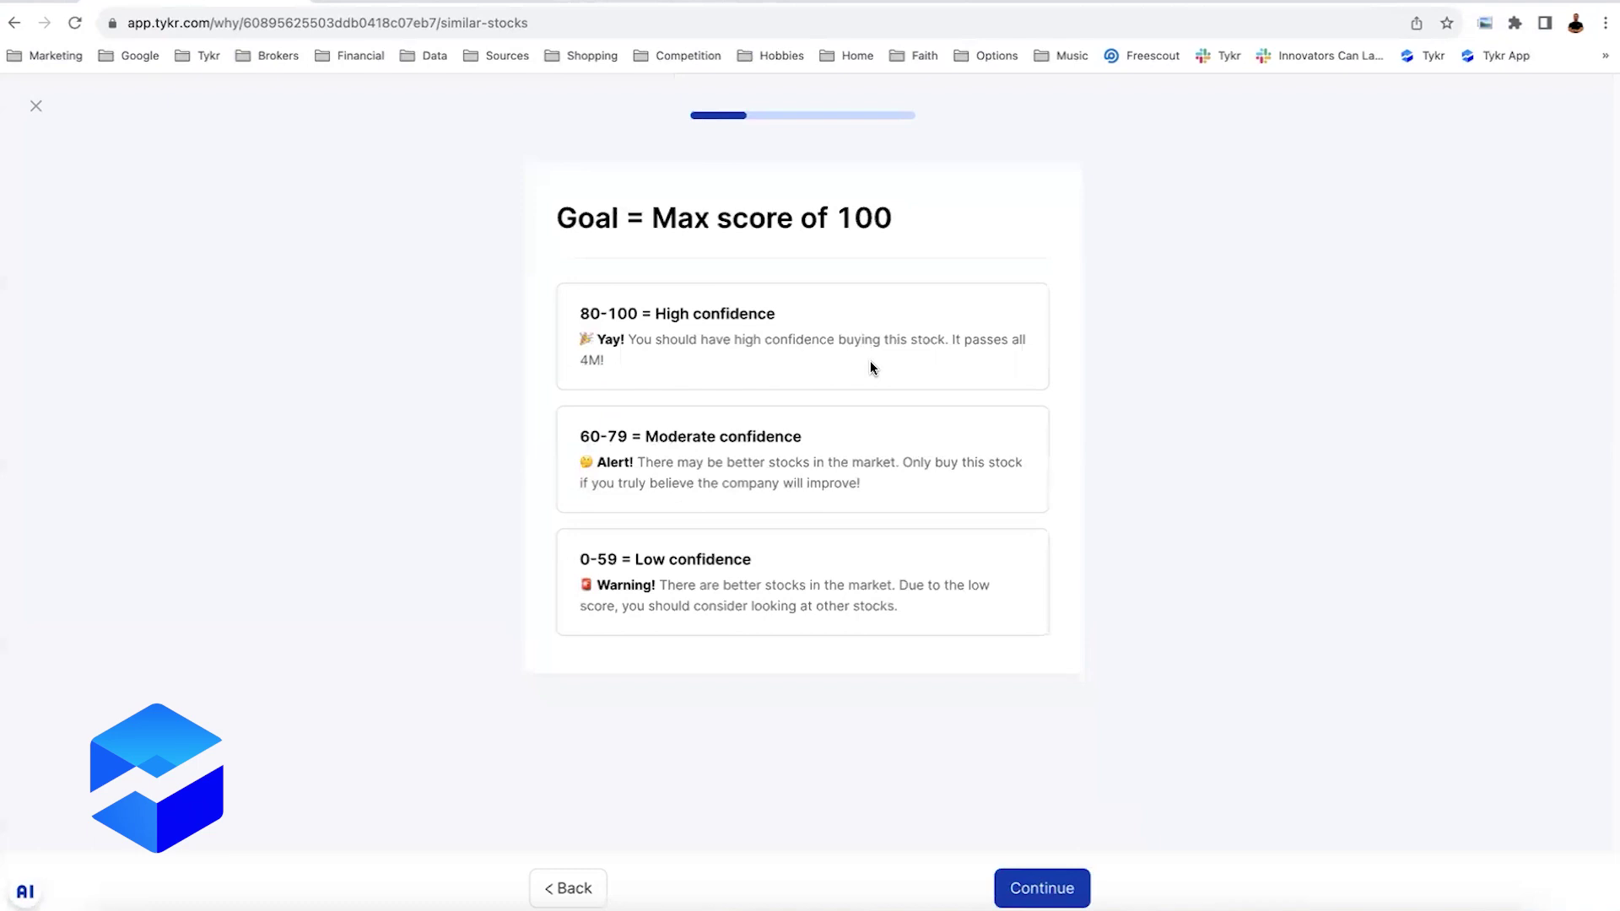
{"action": "left_click", "coordinate": [1072, 893]}
{"action": "left_click", "coordinate": [1046, 873]}
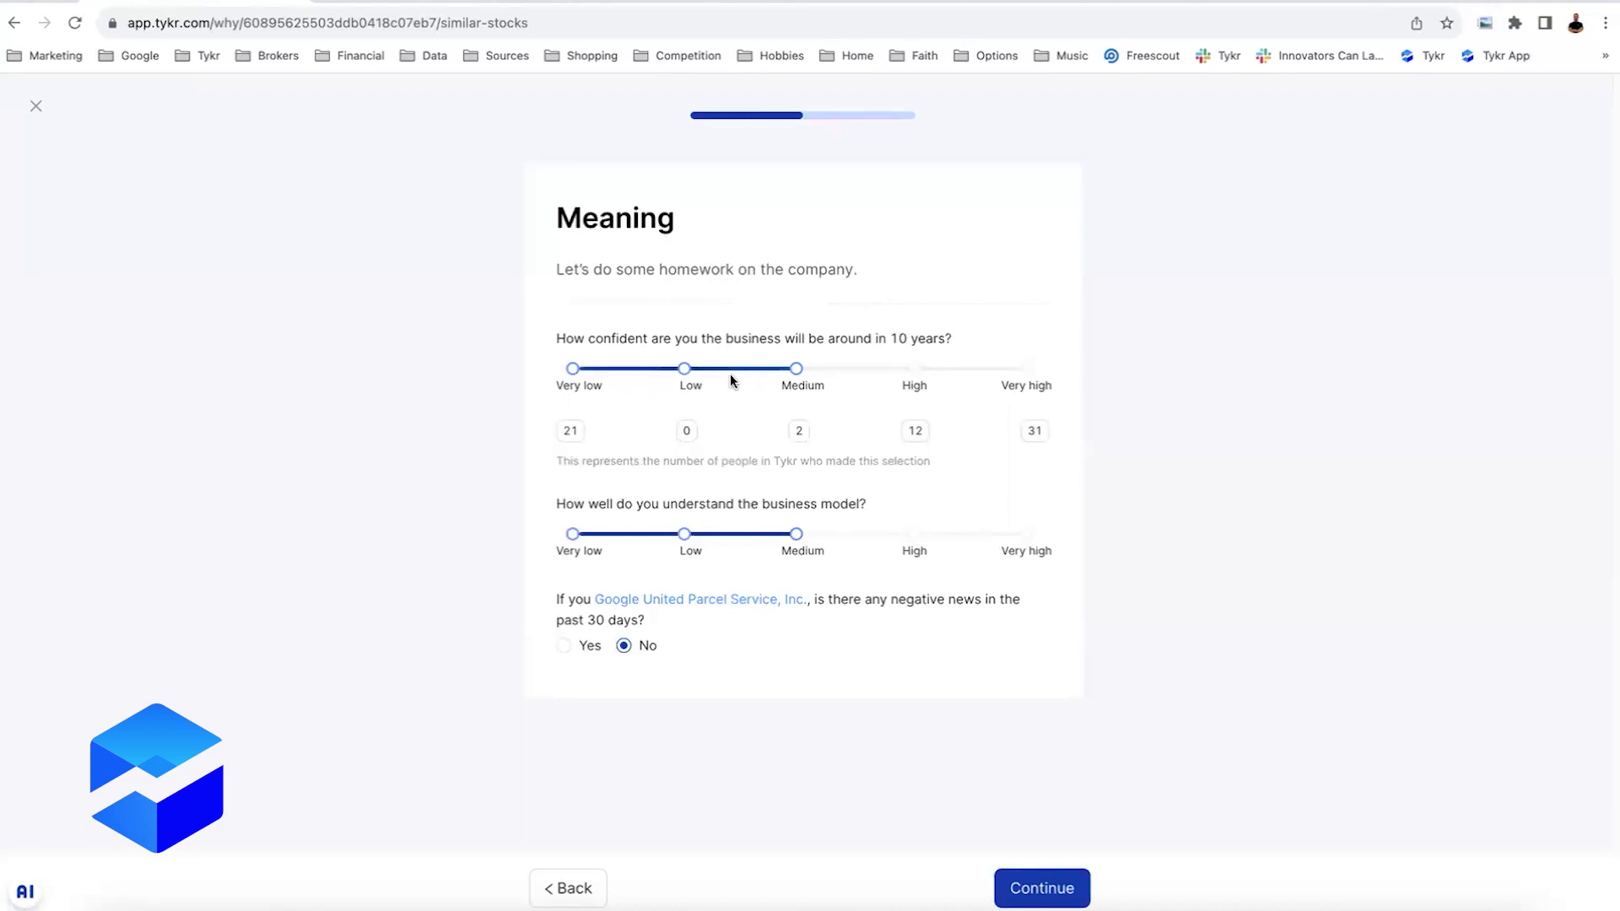
Step: Rate both 10-year business confidence and business model understanding as High, keep No for negative news, and continue to Moat
{"action": "left_click", "coordinate": [911, 373]}
{"action": "left_click", "coordinate": [910, 538]}
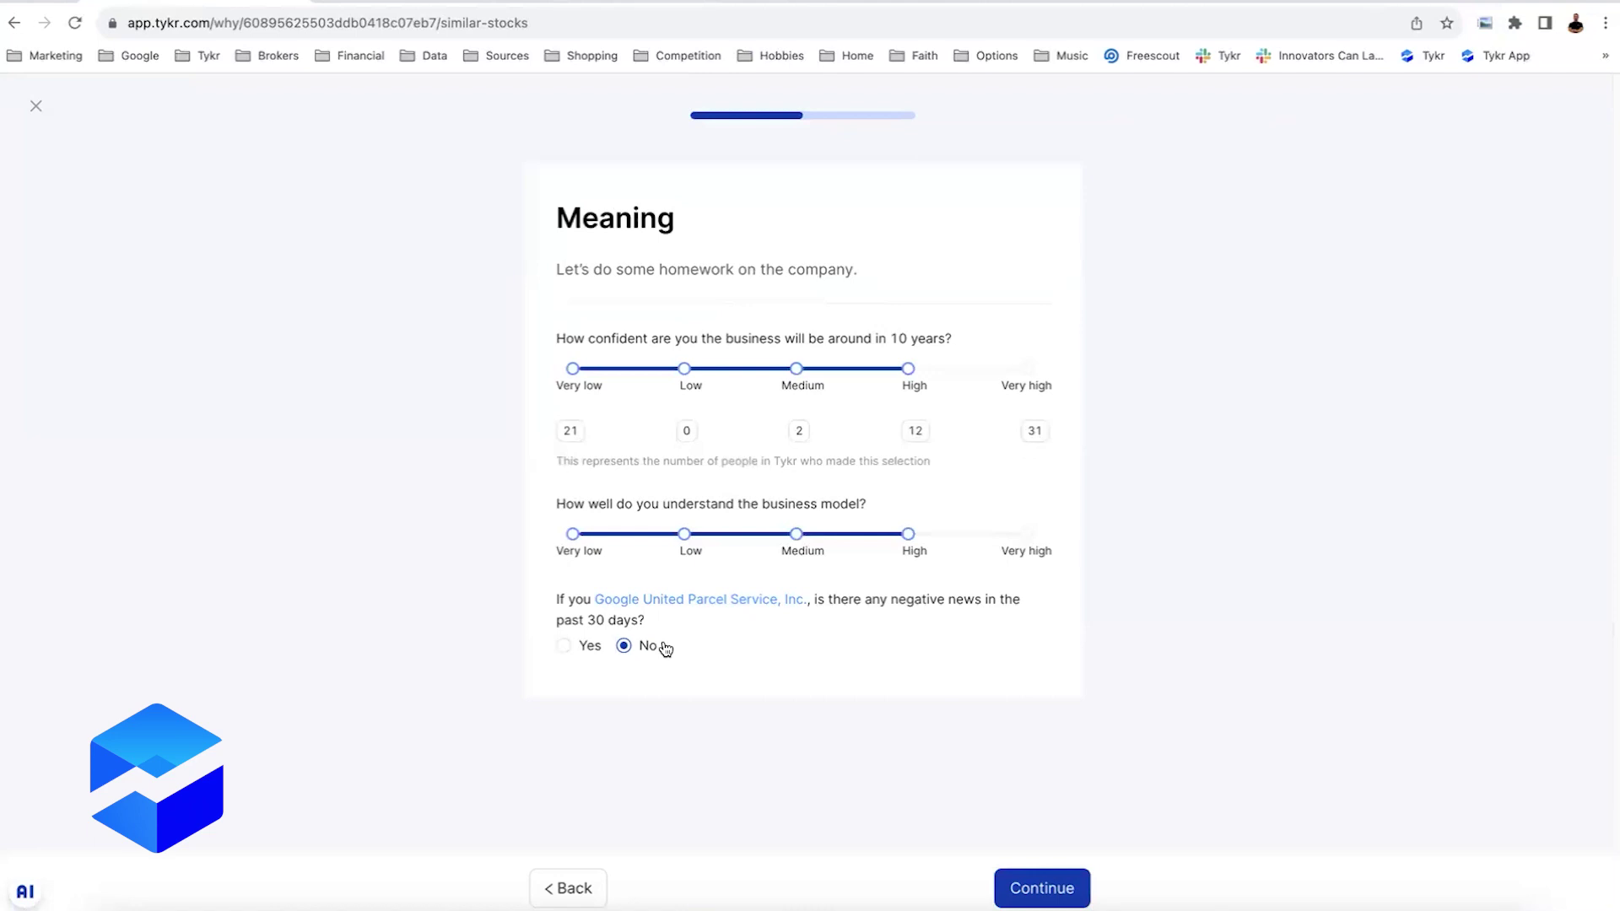
{"action": "left_click", "coordinate": [1078, 884]}
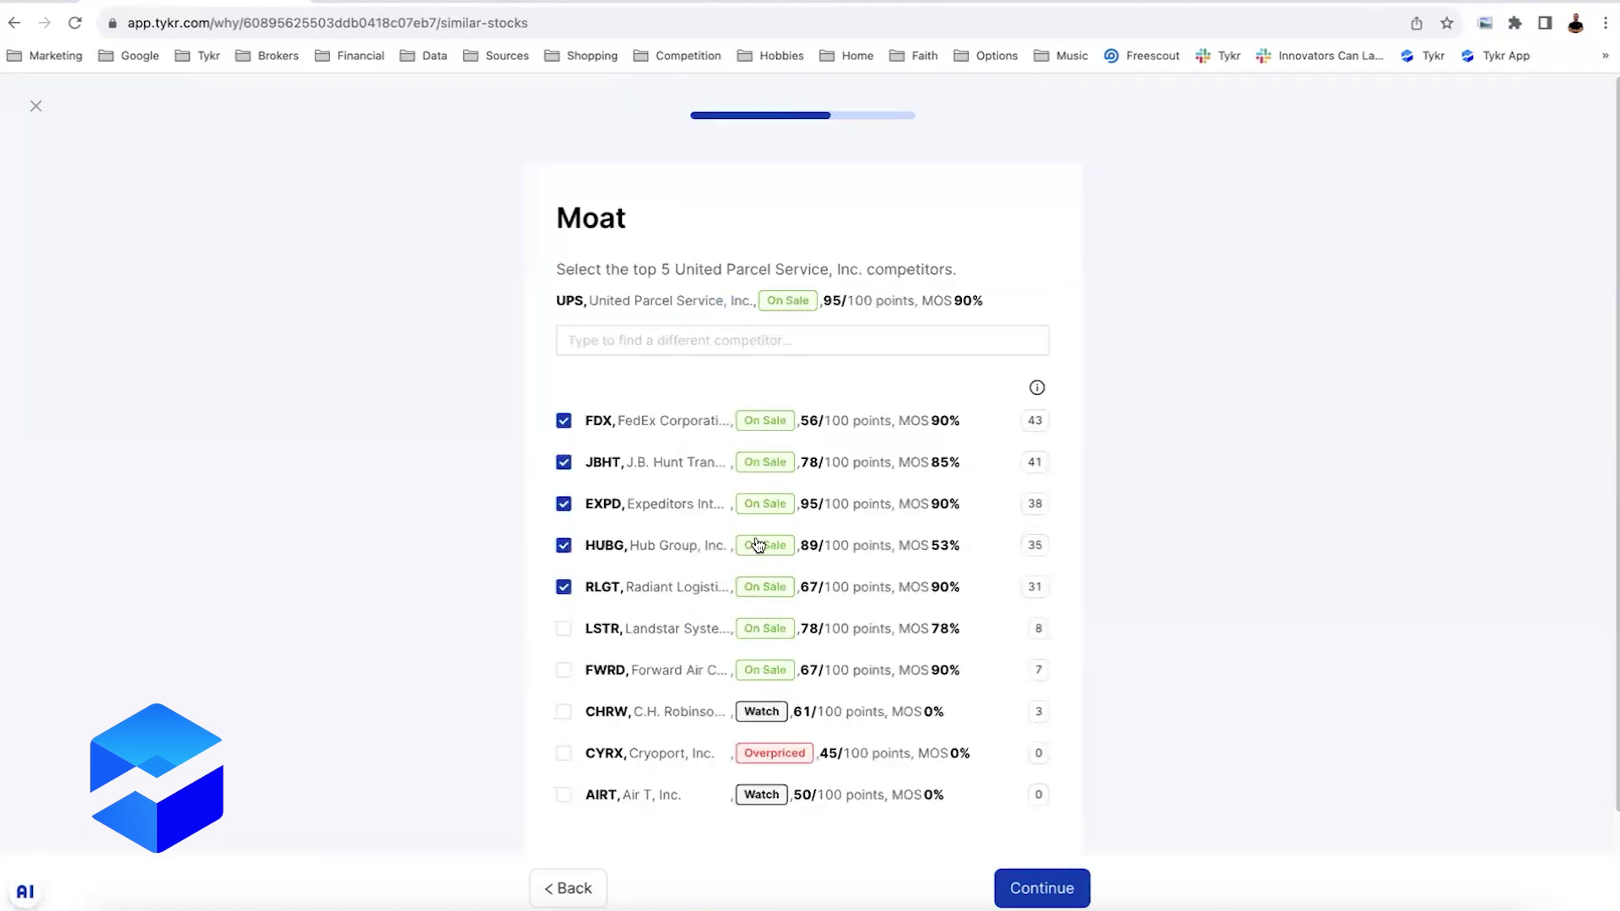
Step: Deselect Radiant Logistics (RLGT) and Hub Group (HUBG) from the UPS competitors, leaving FDX, JBHT and EXPD selected
{"action": "left_click", "coordinate": [563, 586]}
{"action": "left_click", "coordinate": [563, 546]}
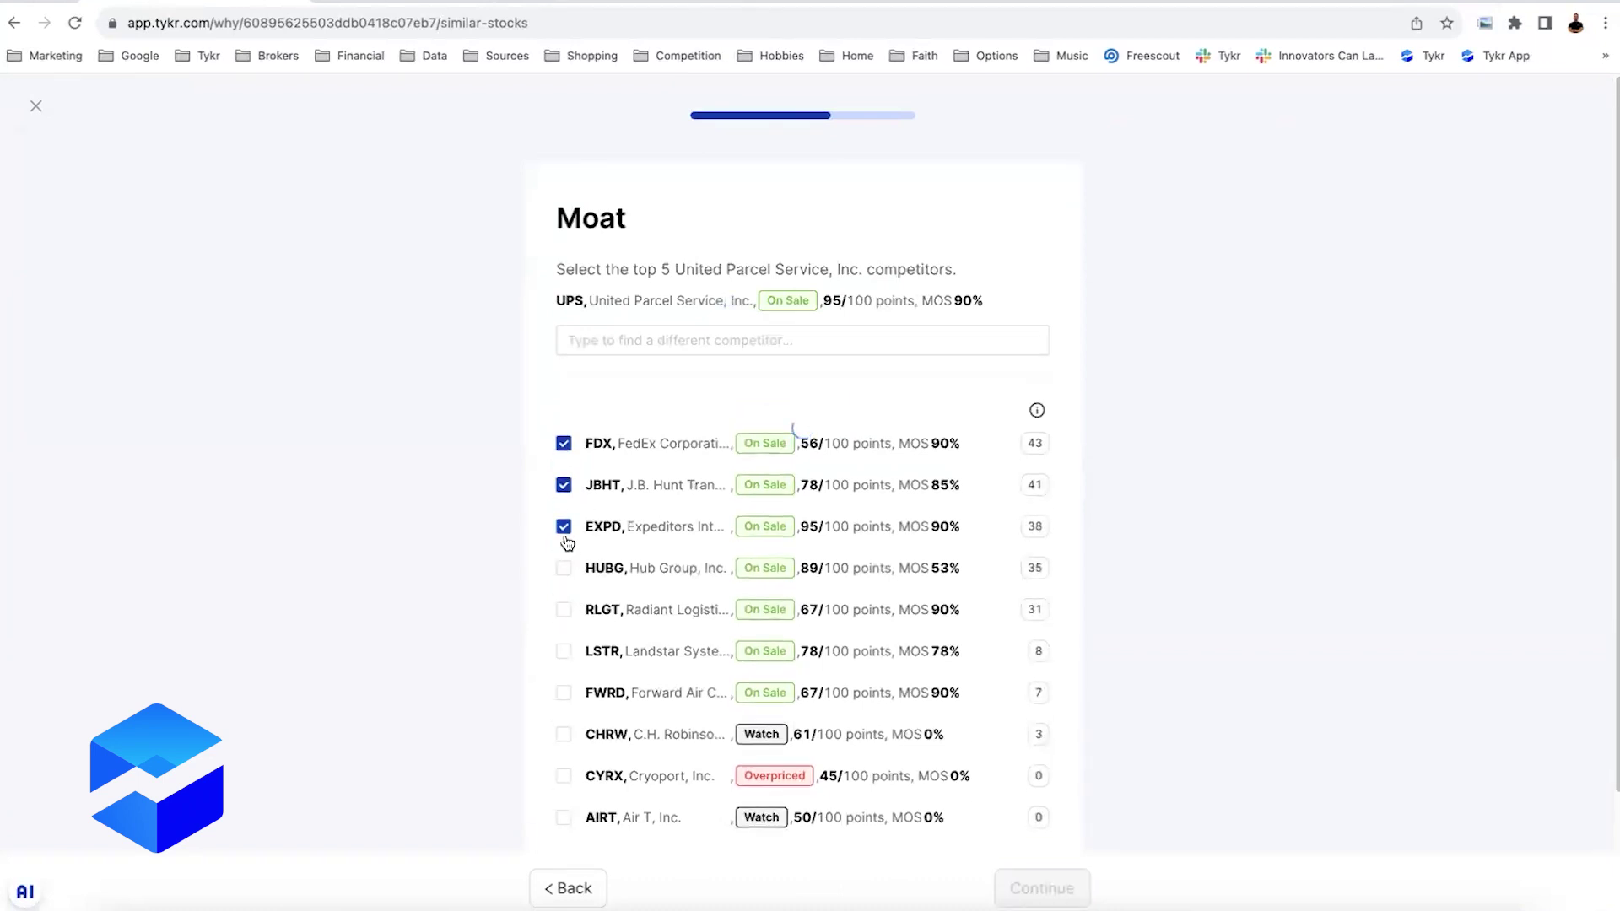
{"action": "left_click", "coordinate": [563, 507]}
{"action": "left_click", "coordinate": [563, 525]}
Step: Add XPO Logistics (XPO) and GXO Logistics (GXO) as UPS competitors and continue to the Management section
{"action": "left_click", "coordinate": [675, 339]}
{"action": "type", "text": "xpo"}
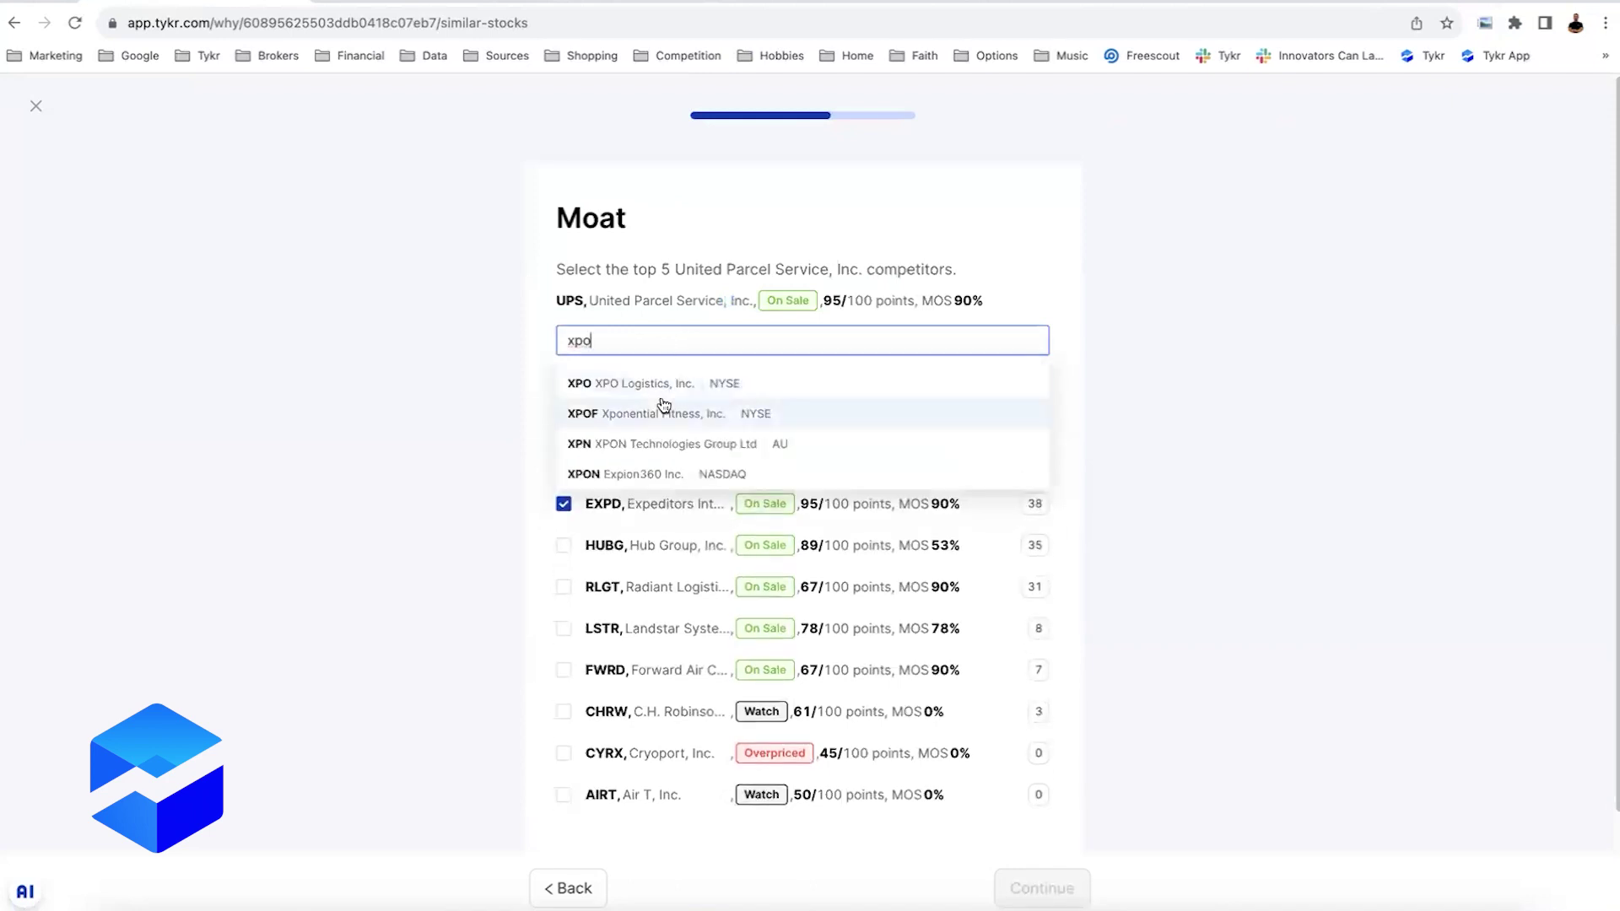
{"action": "left_click", "coordinate": [660, 383]}
{"action": "left_click", "coordinate": [635, 339]}
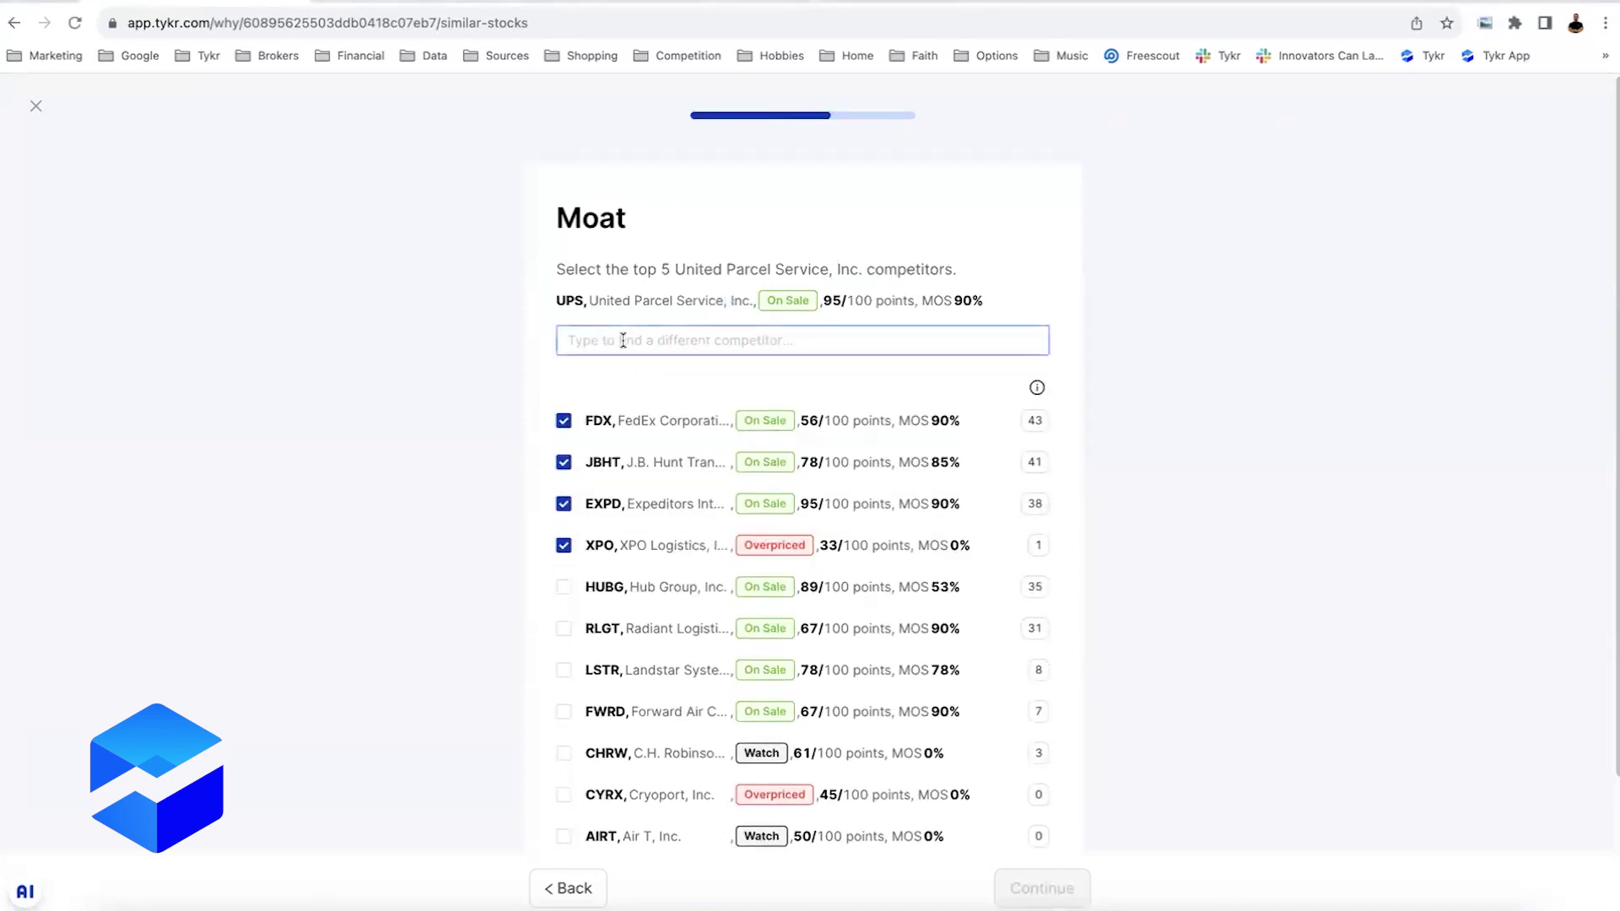
{"action": "type", "text": "gxo"}
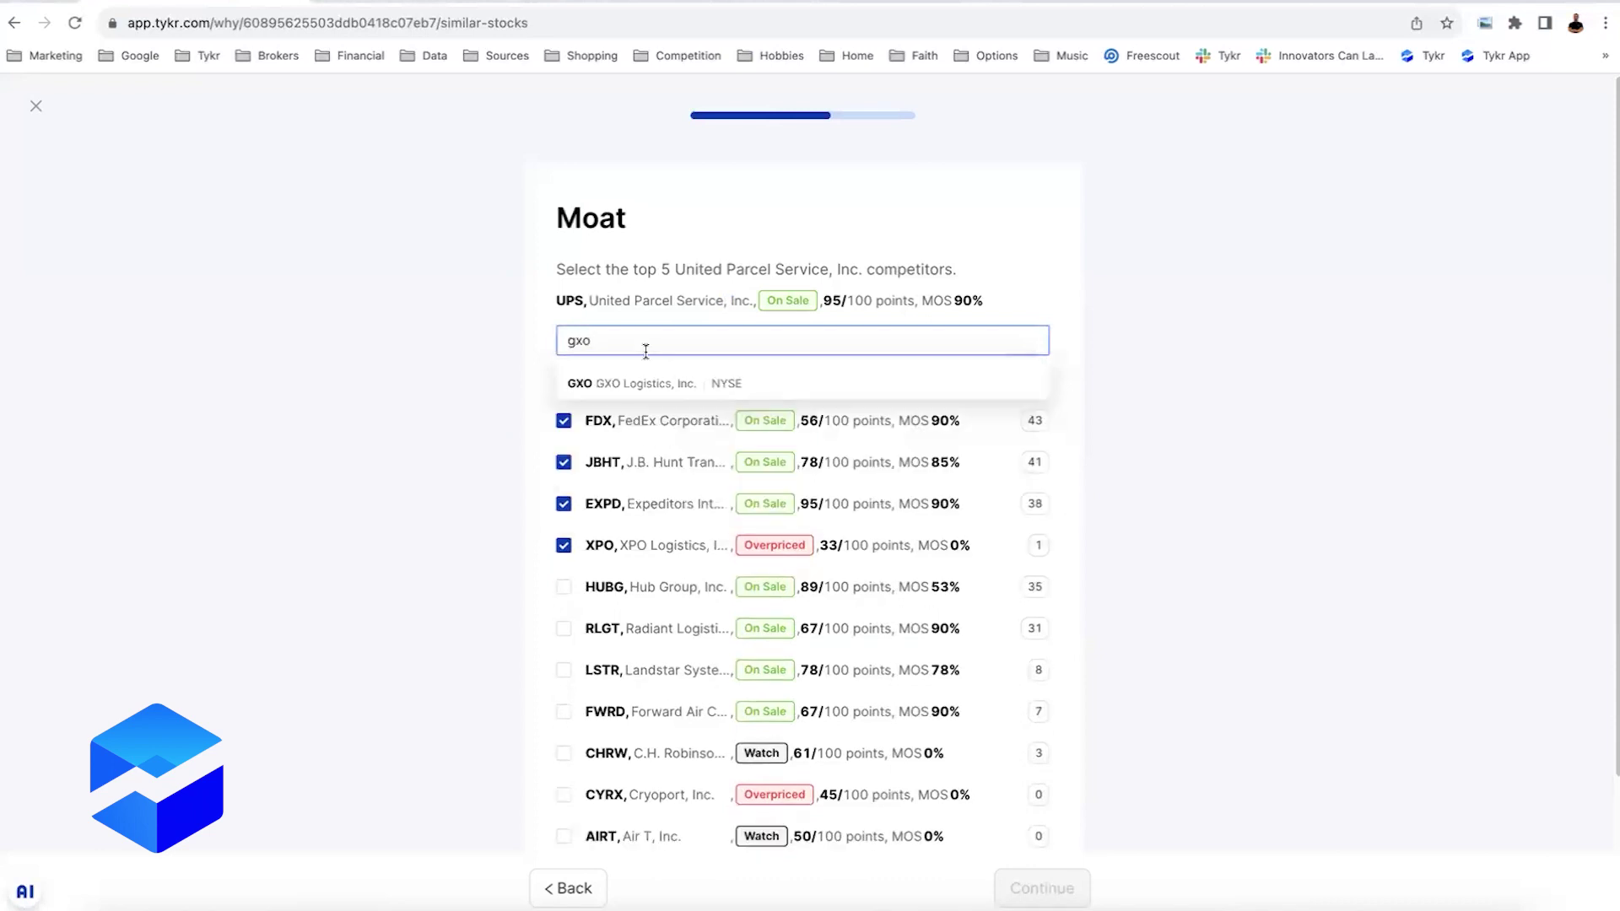
{"action": "left_click", "coordinate": [651, 387]}
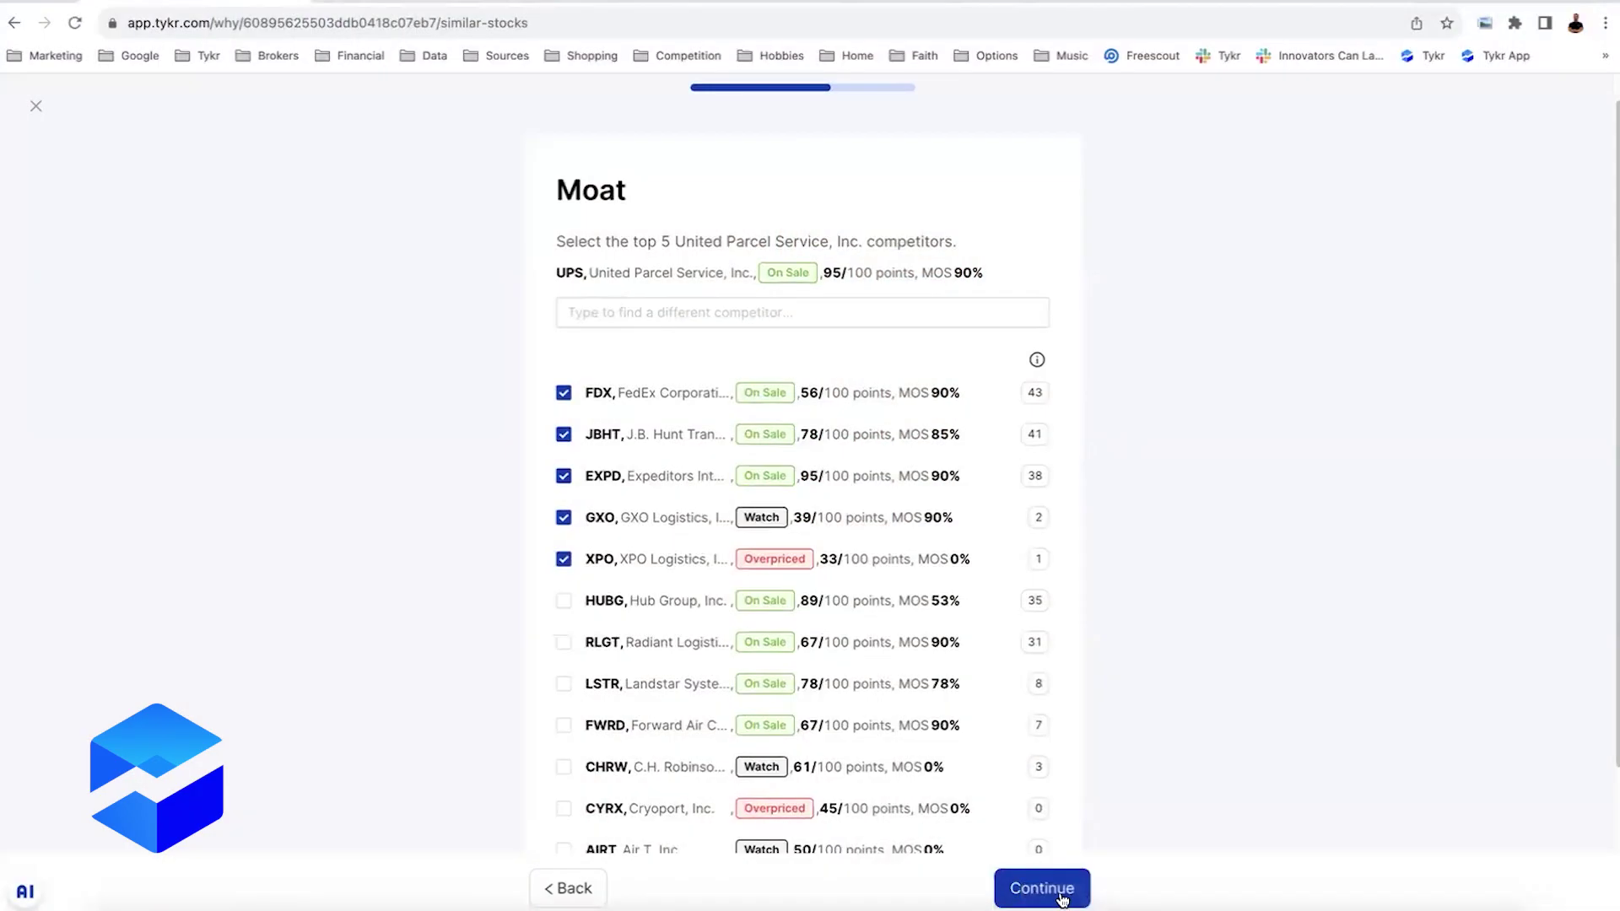
{"action": "left_click", "coordinate": [1042, 888]}
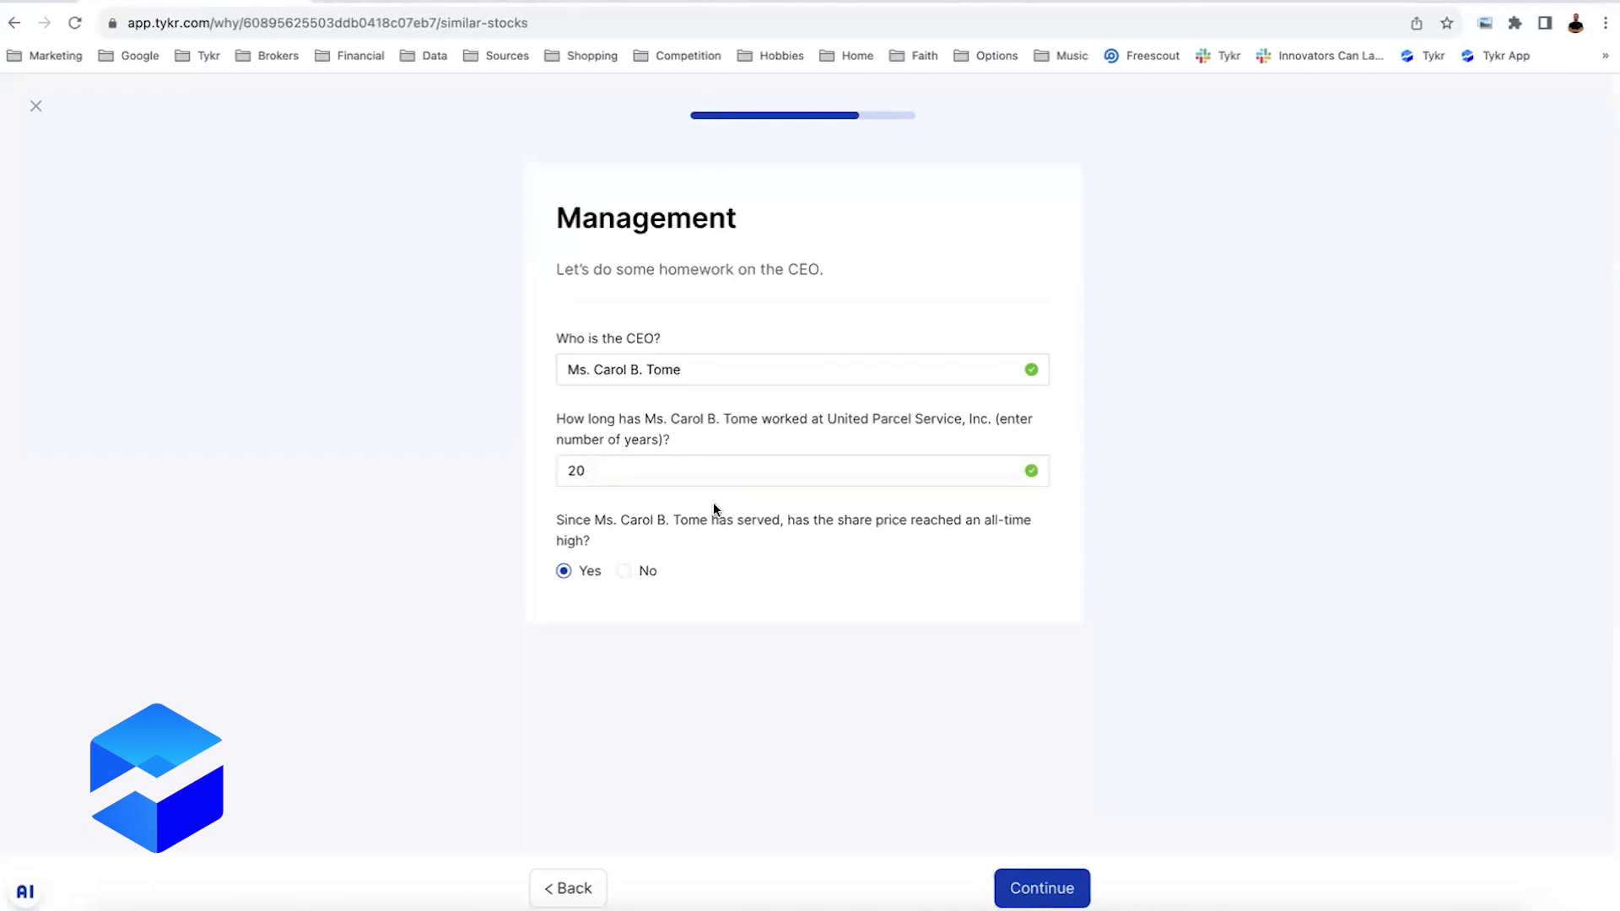
Step: Accept the Management answers on the CEO, keeping a company rating of 3.5 and a CEO rating of 59%, and finish the checklist
{"action": "left_click", "coordinate": [1074, 887]}
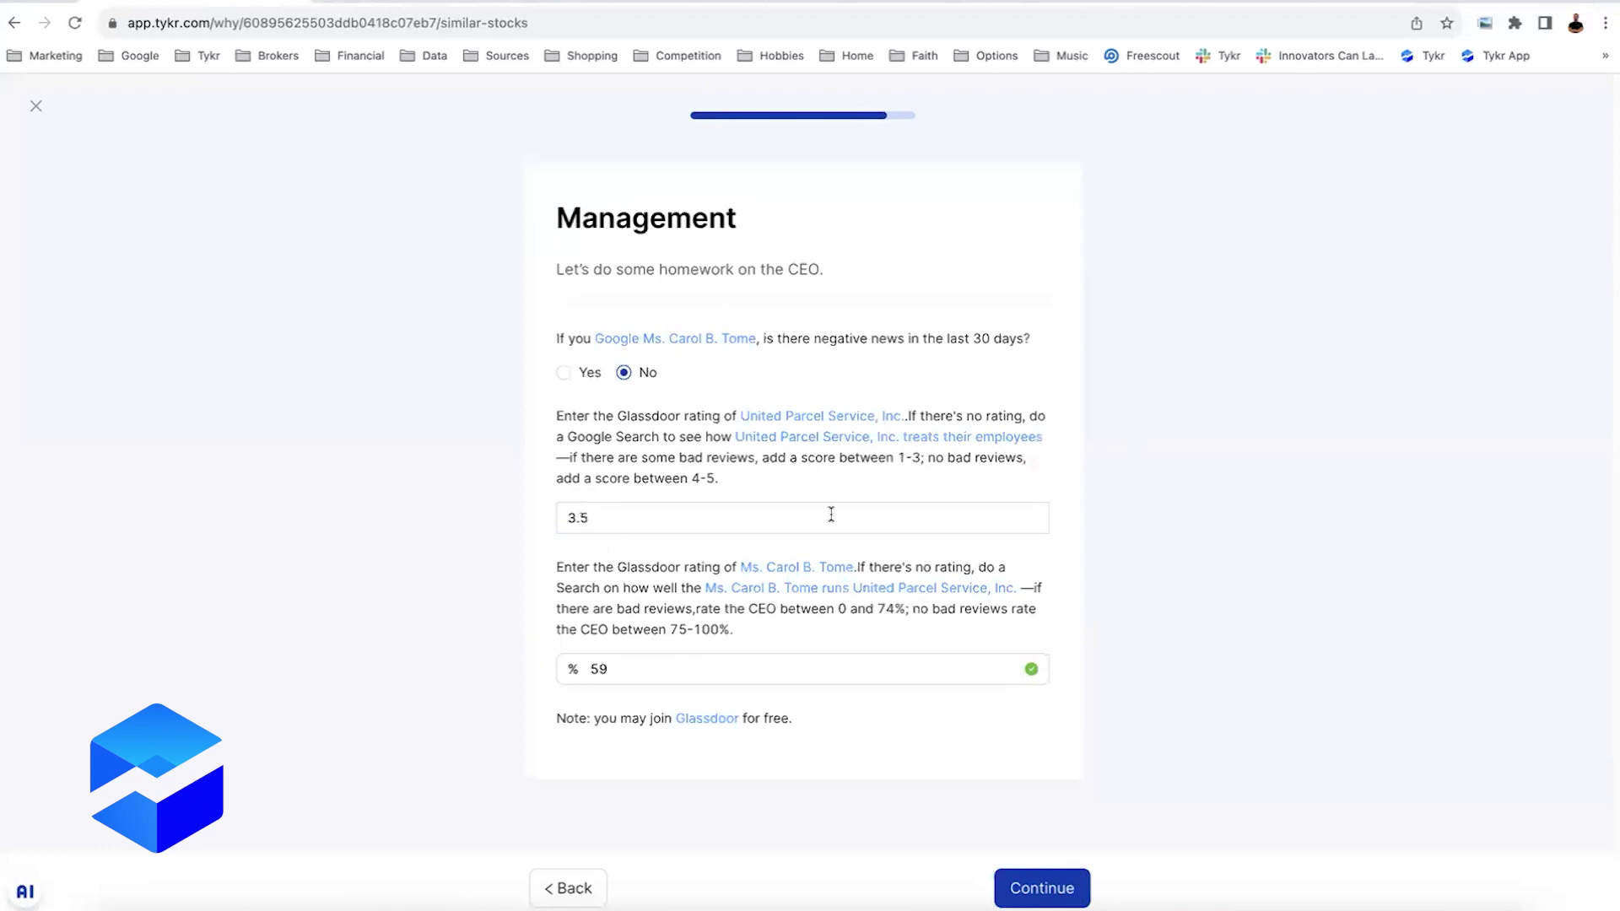
{"action": "left_click", "coordinate": [831, 514]}
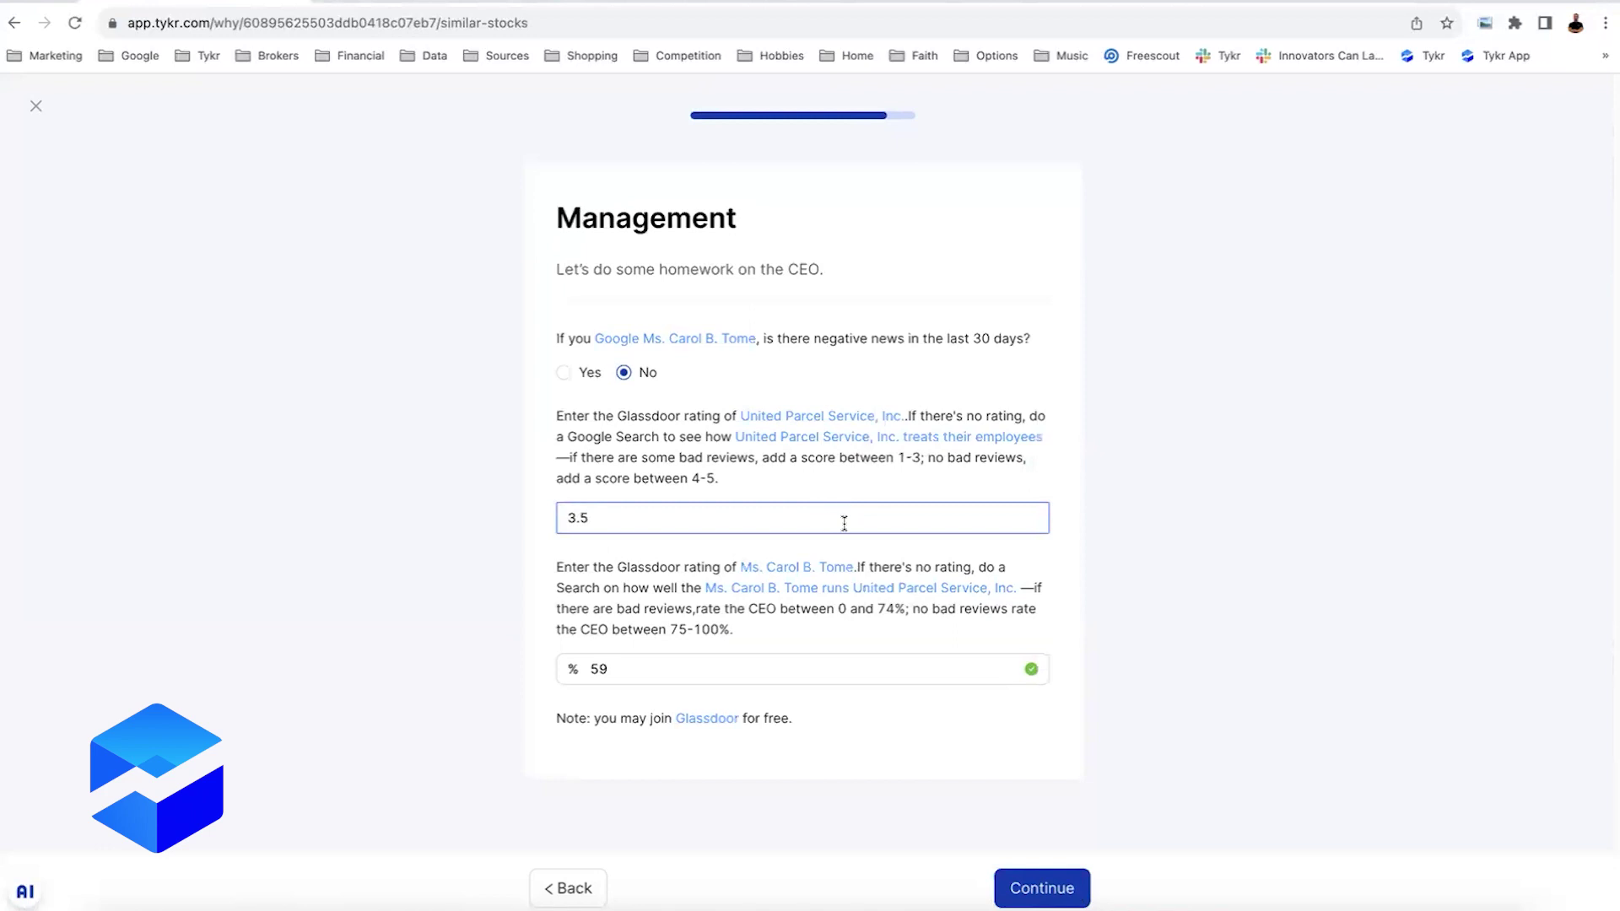
{"action": "left_click", "coordinate": [743, 498]}
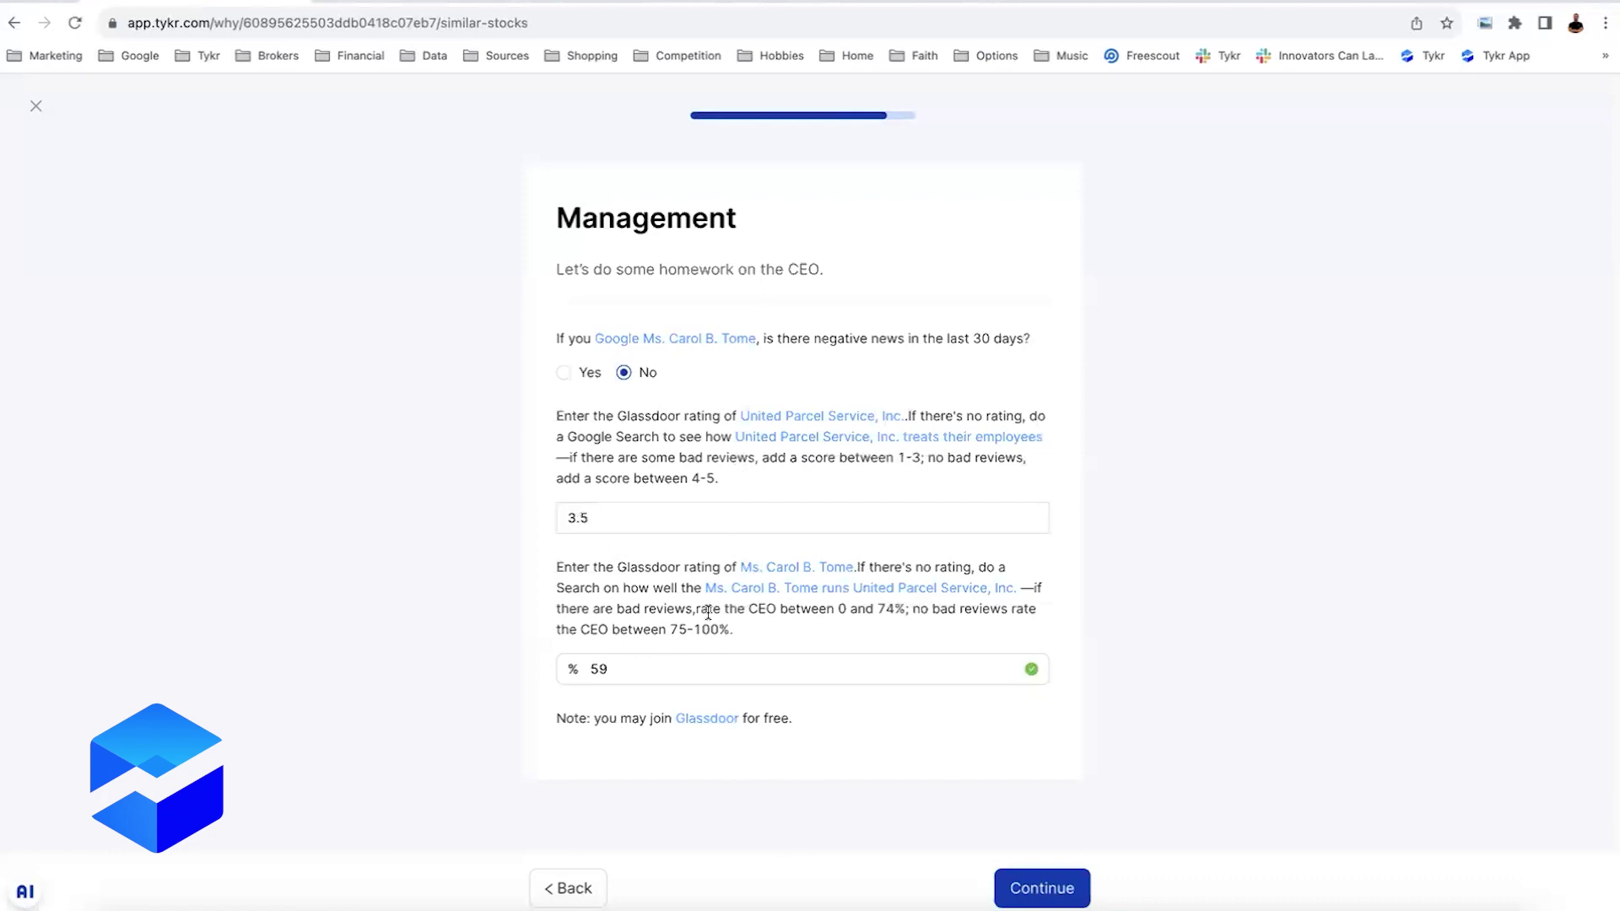
{"action": "left_click", "coordinate": [697, 658]}
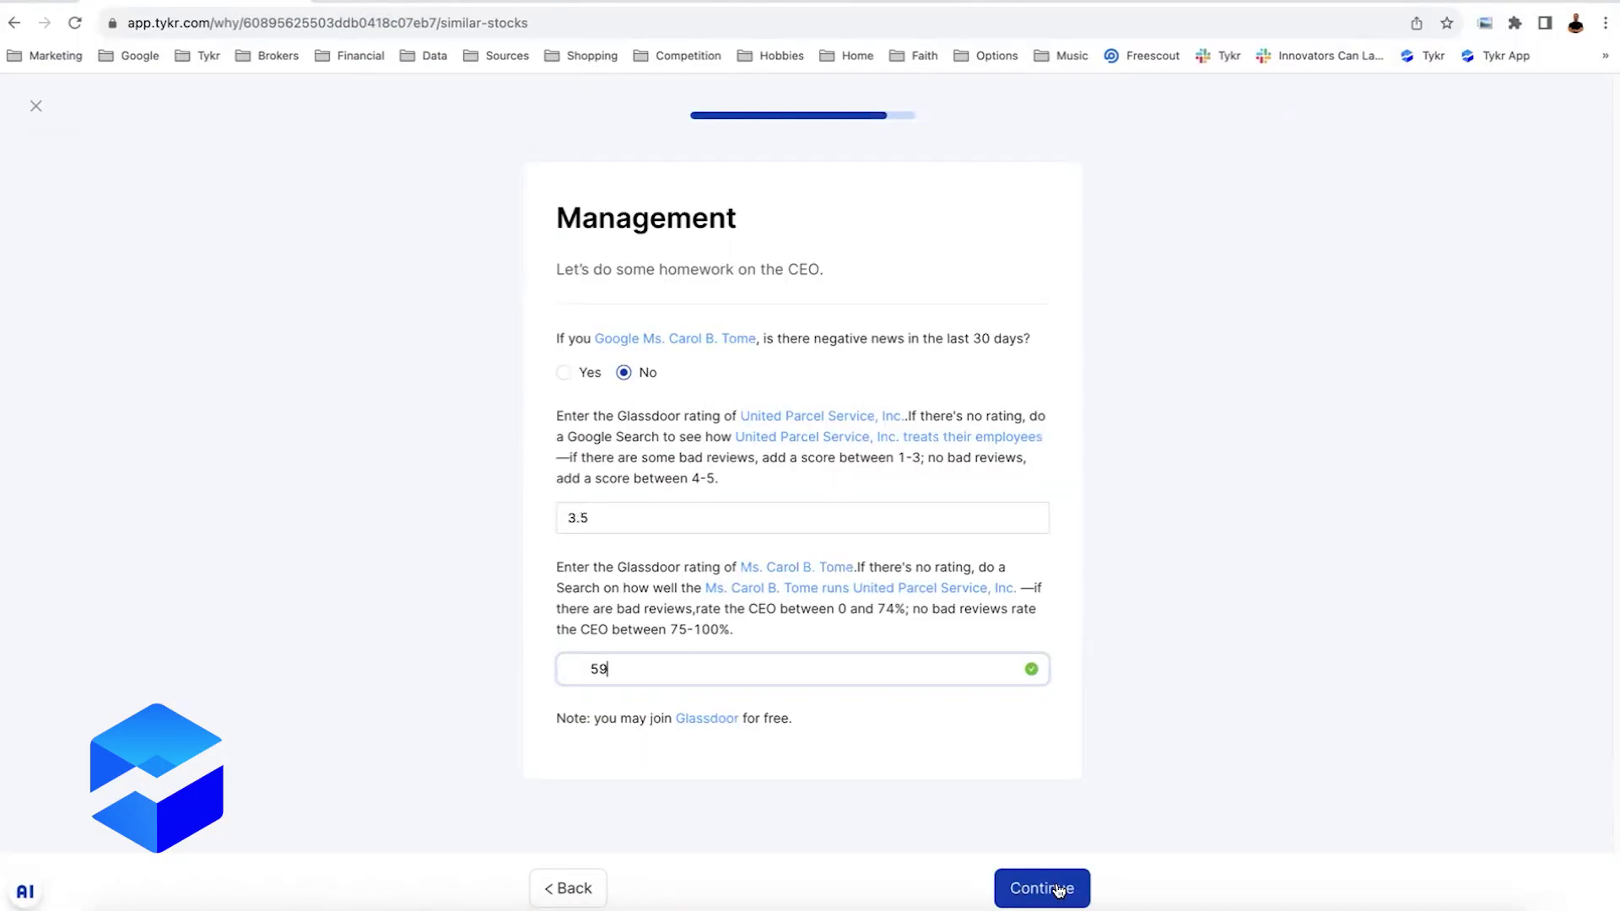
{"action": "left_click", "coordinate": [1058, 891]}
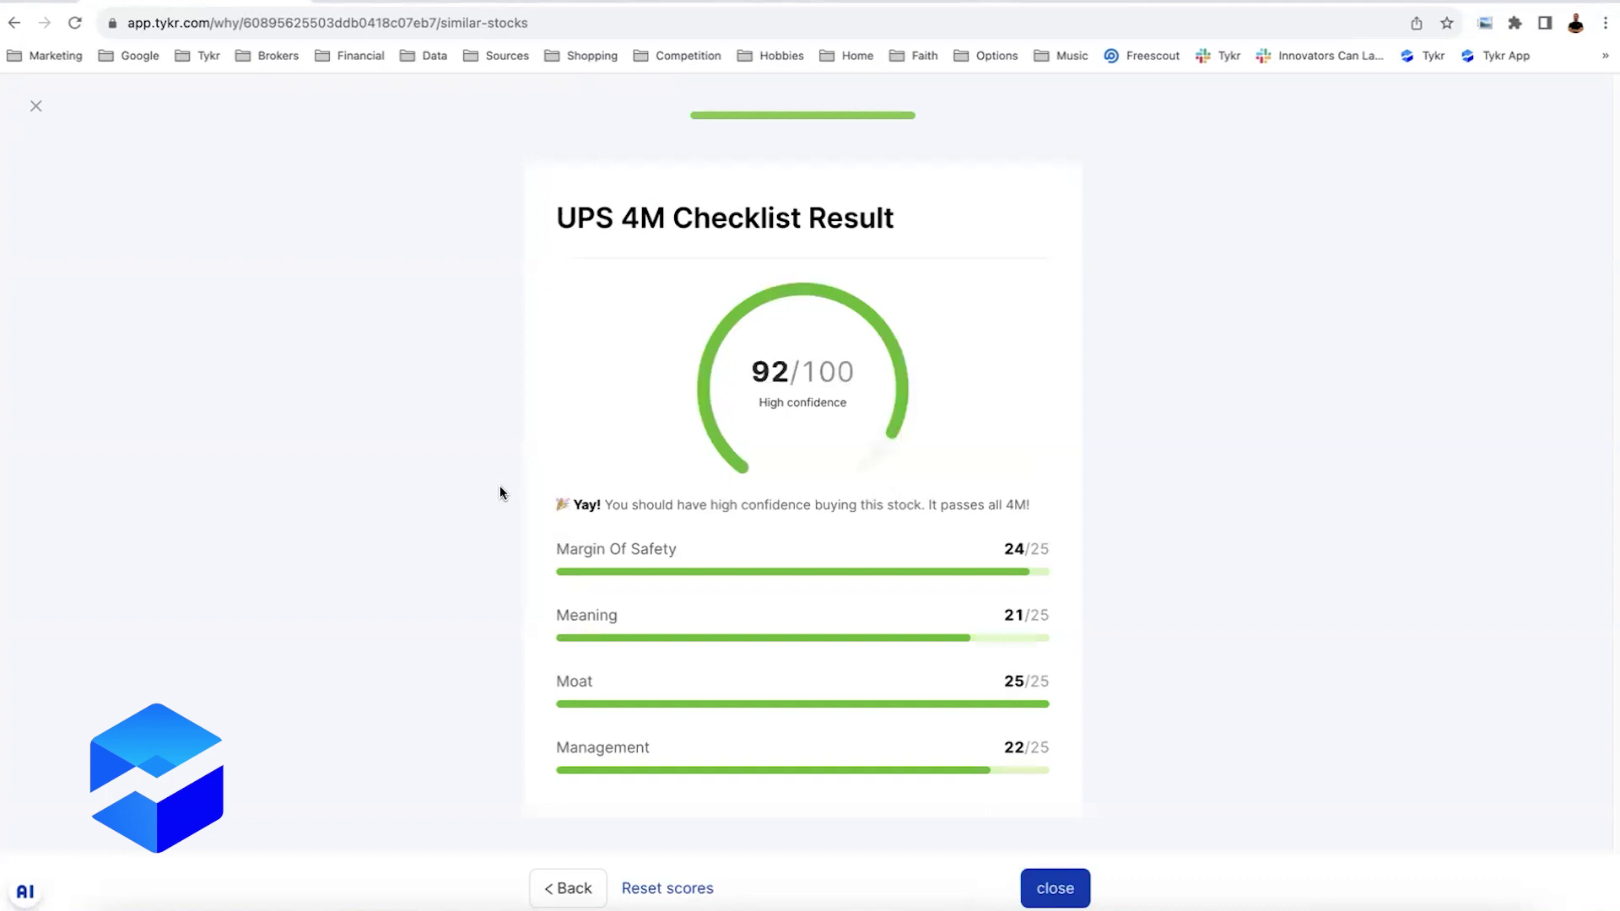
Step: Close the UPS 4M Checklist result and return to the stock's Tykr Rating page to review its score and price chart
{"action": "left_click", "coordinate": [36, 106]}
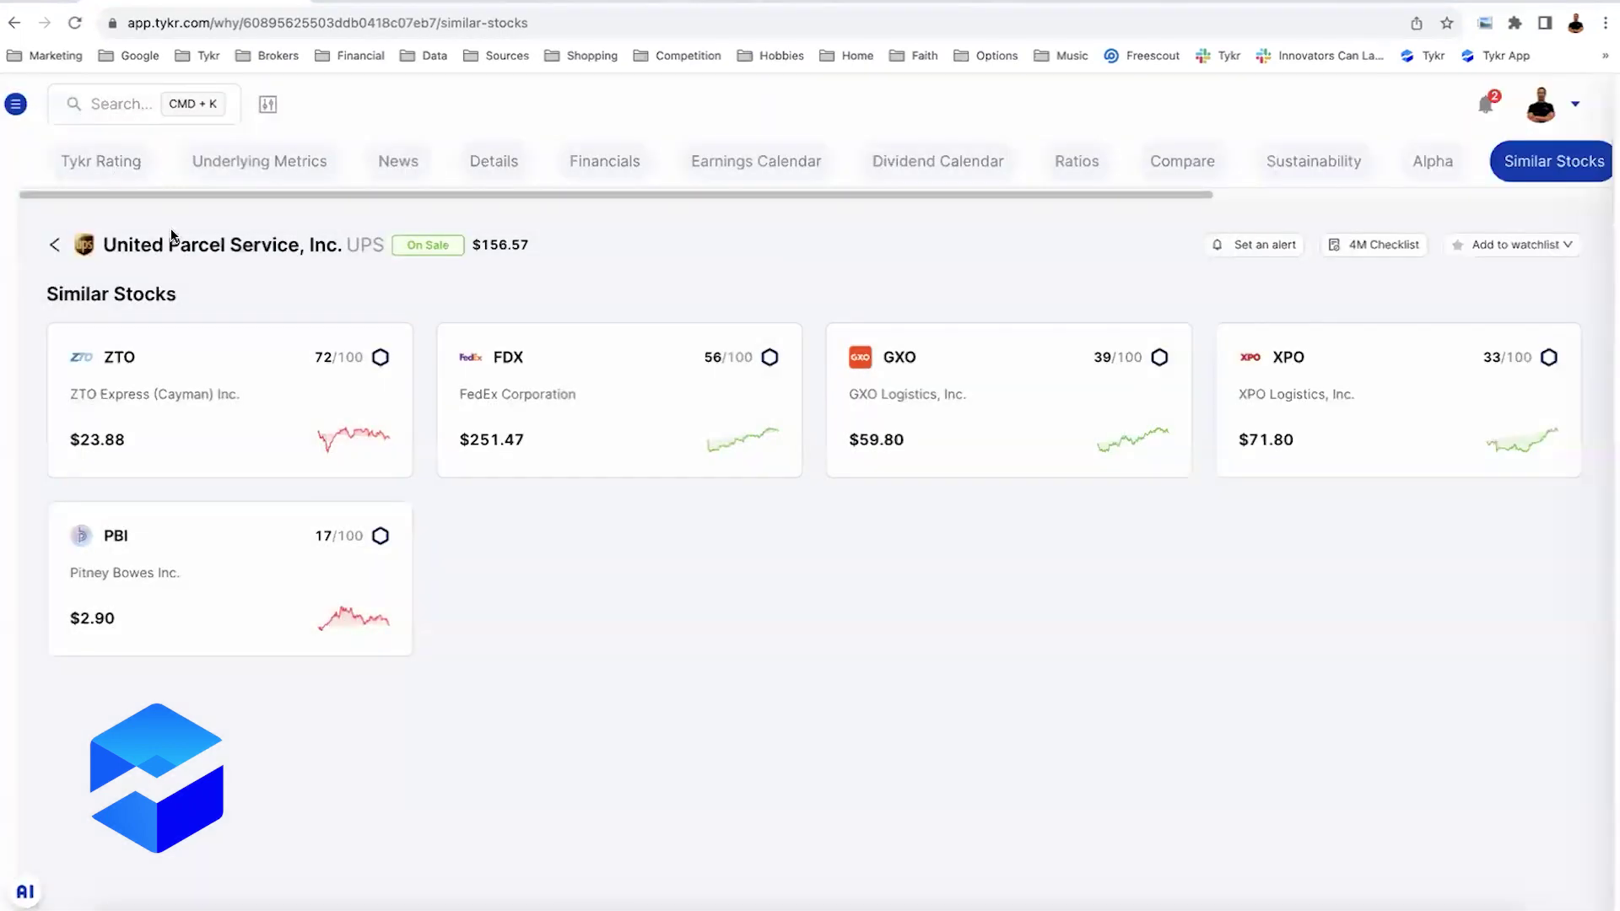
{"action": "left_click", "coordinate": [121, 163]}
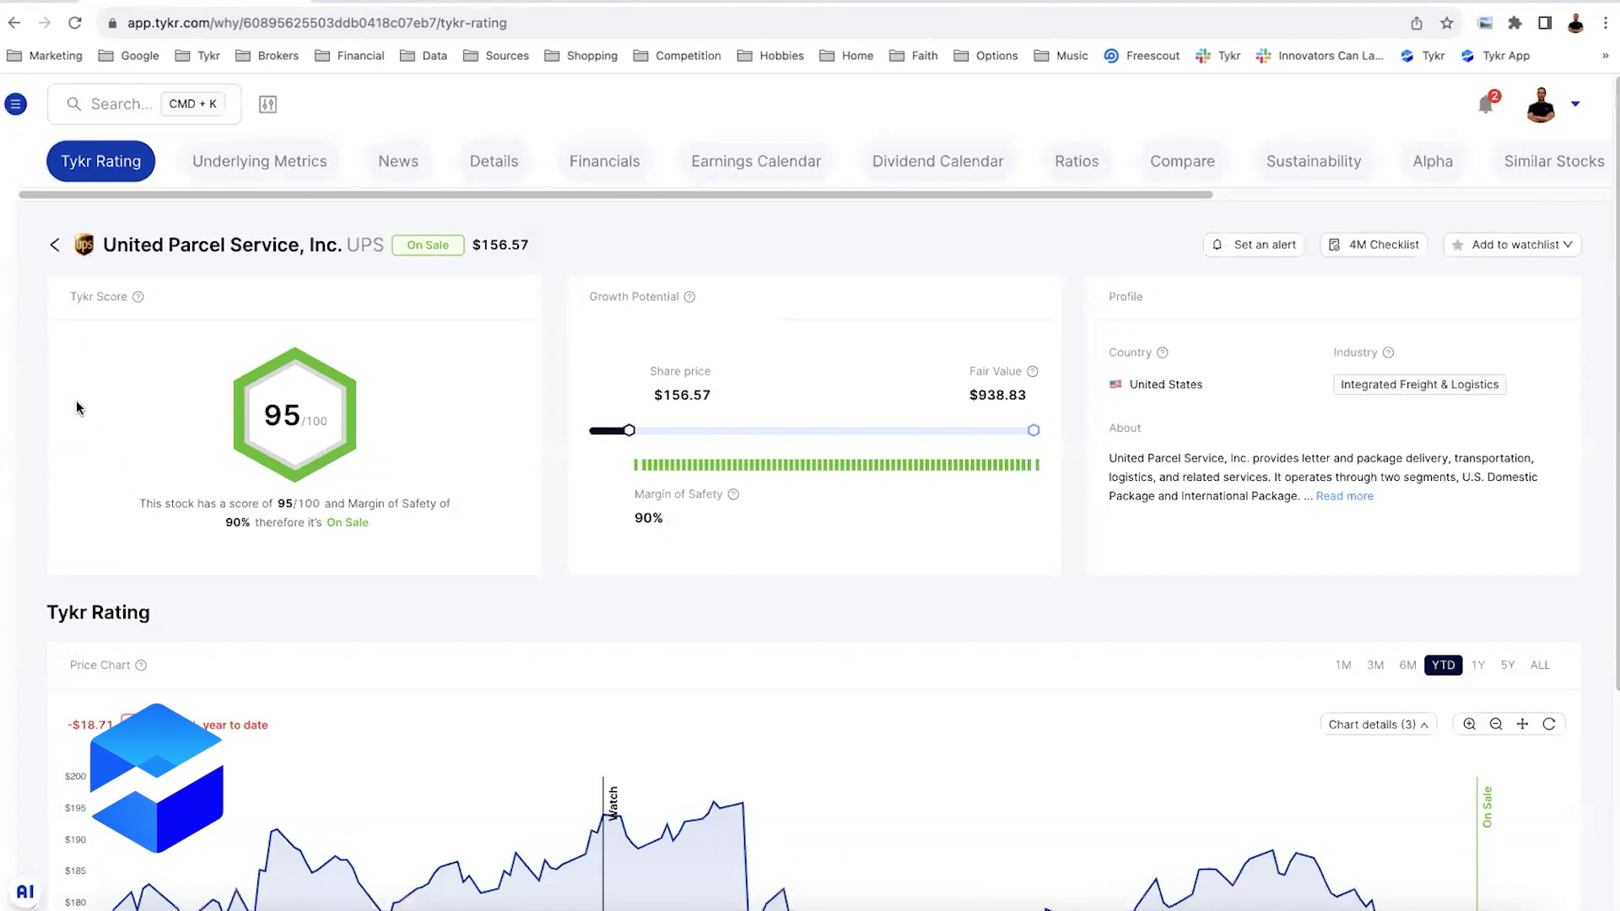
{"action": "scroll", "coordinate": [79, 418], "scroll_direction": "down", "scroll_amount": 1}
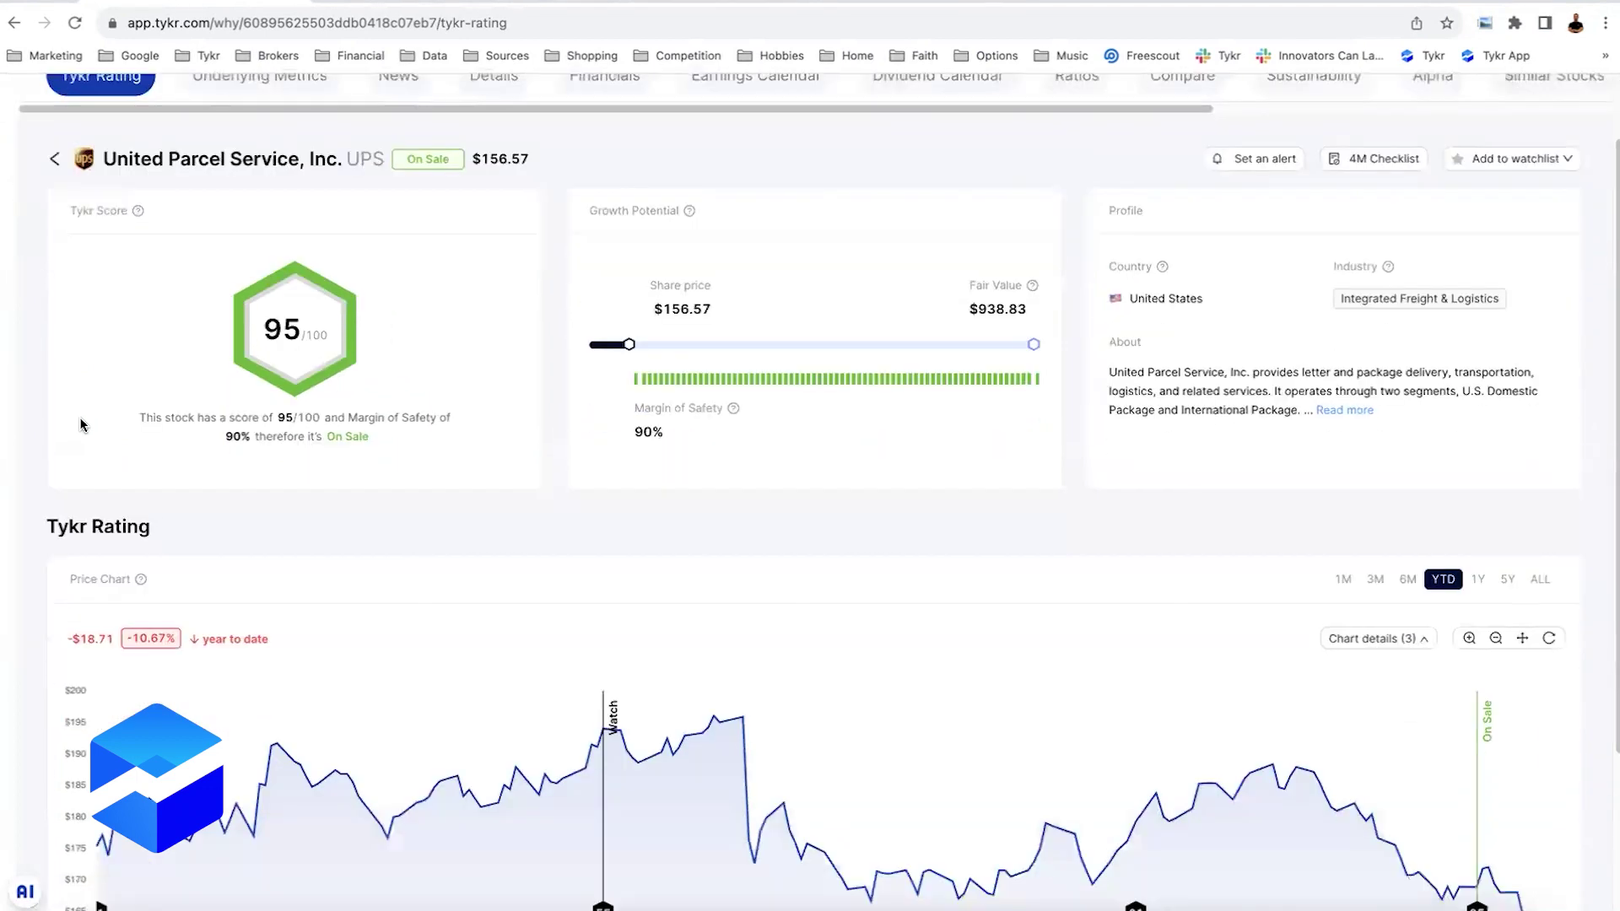
{"action": "scroll", "coordinate": [80, 425], "scroll_direction": "down", "scroll_amount": 1}
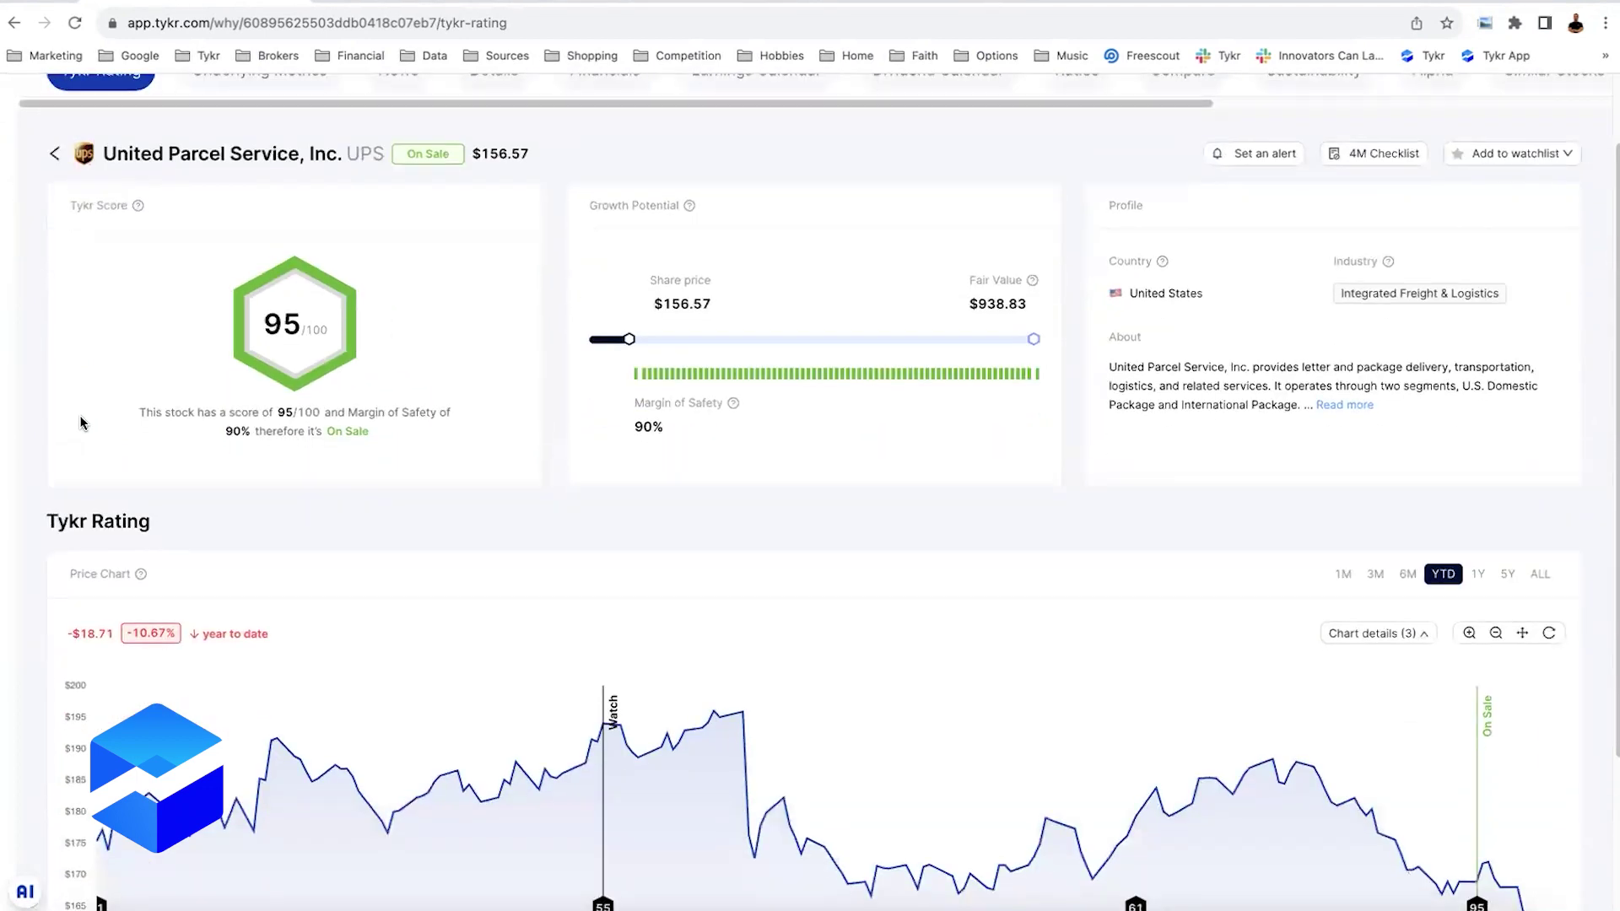